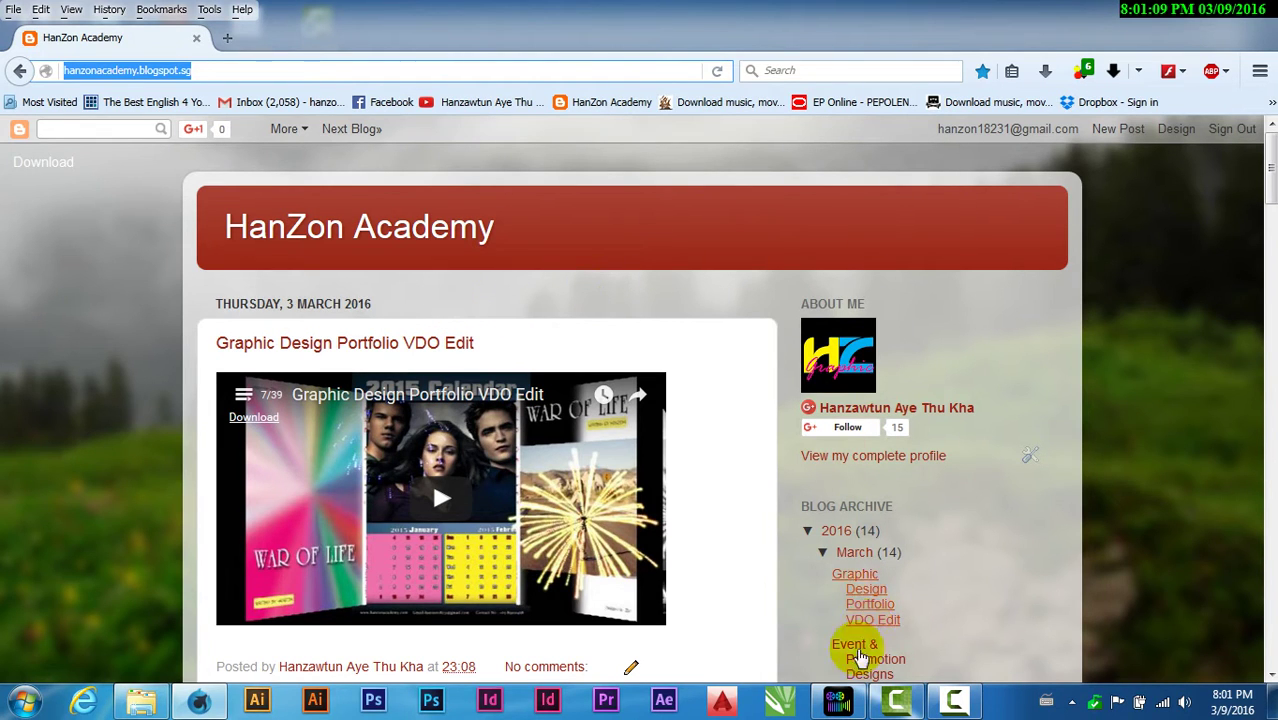
- Switch to PowerDirector and delete all the image clips and the music clip from the timeline
left_click(838, 700)
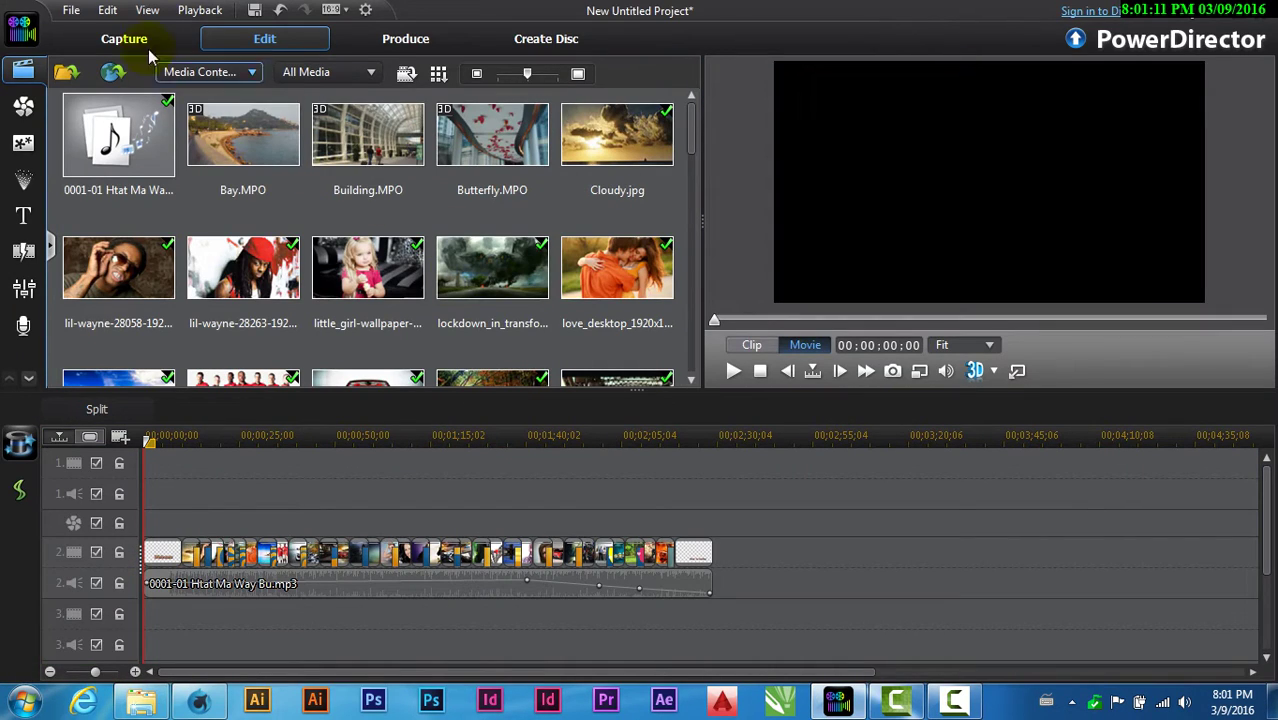
left_click(162, 552)
left_click(710, 550)
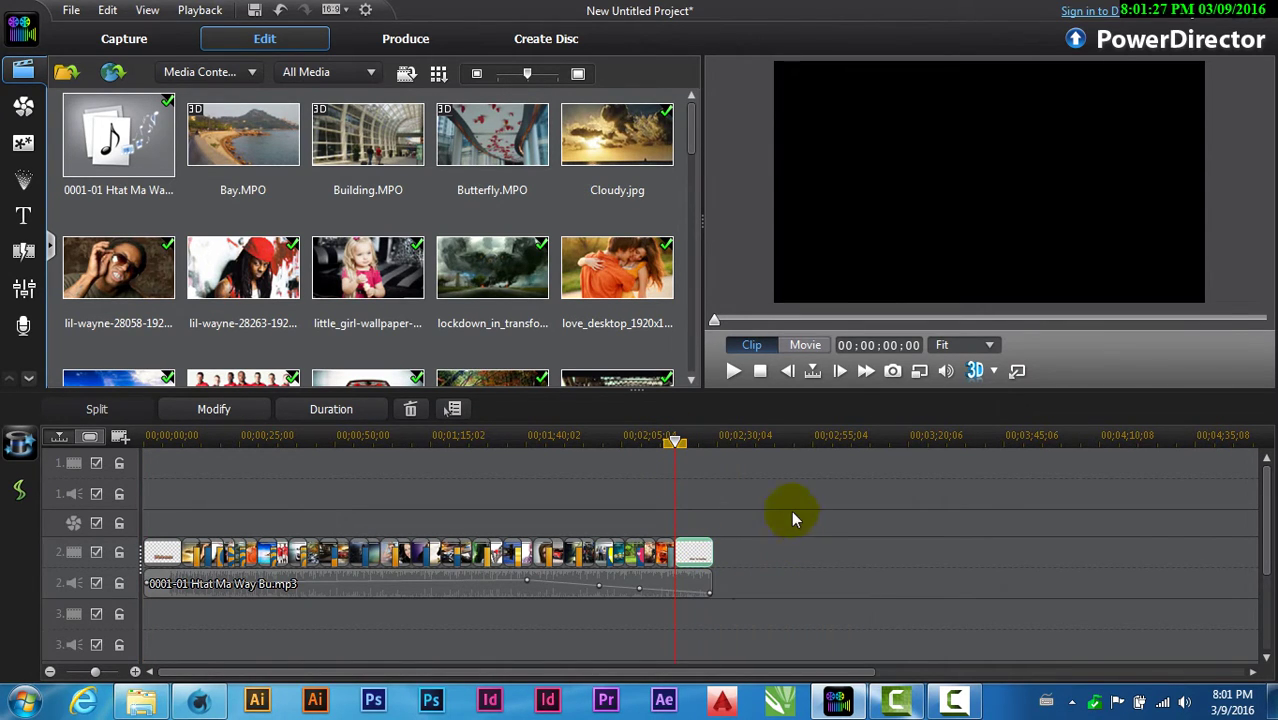
left_click_drag(791, 512, 118, 628)
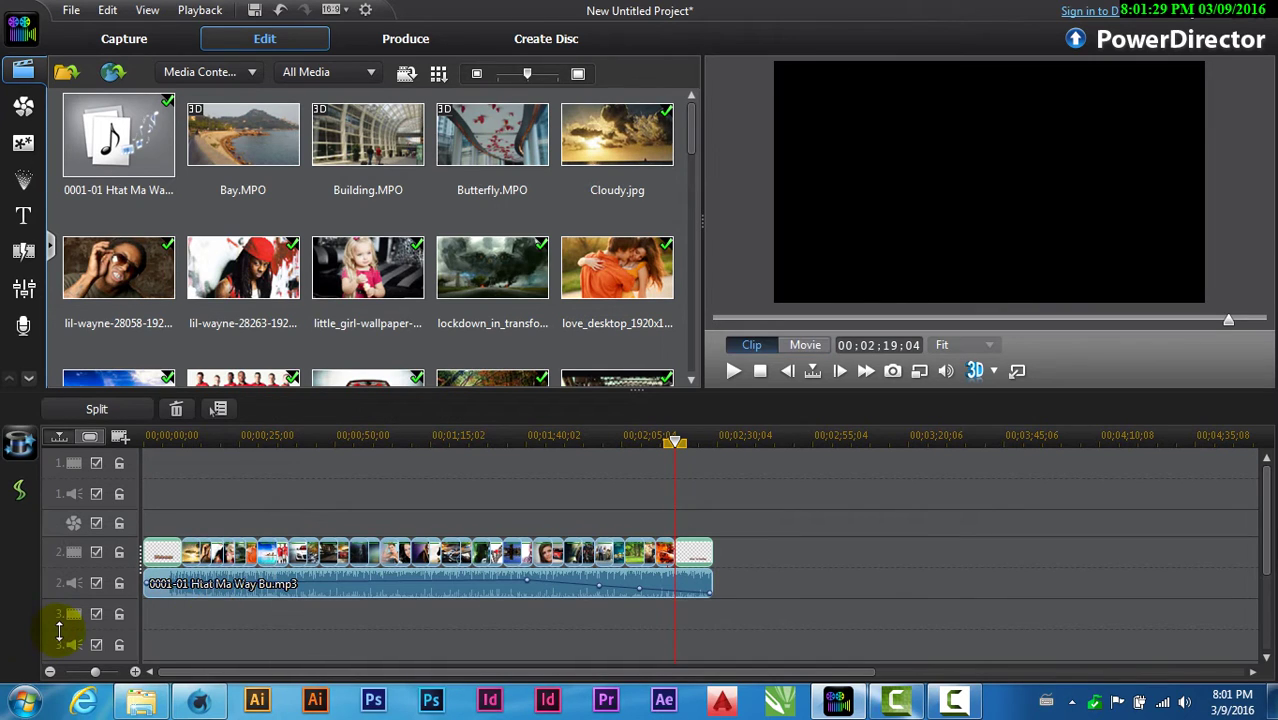
key("Delete")
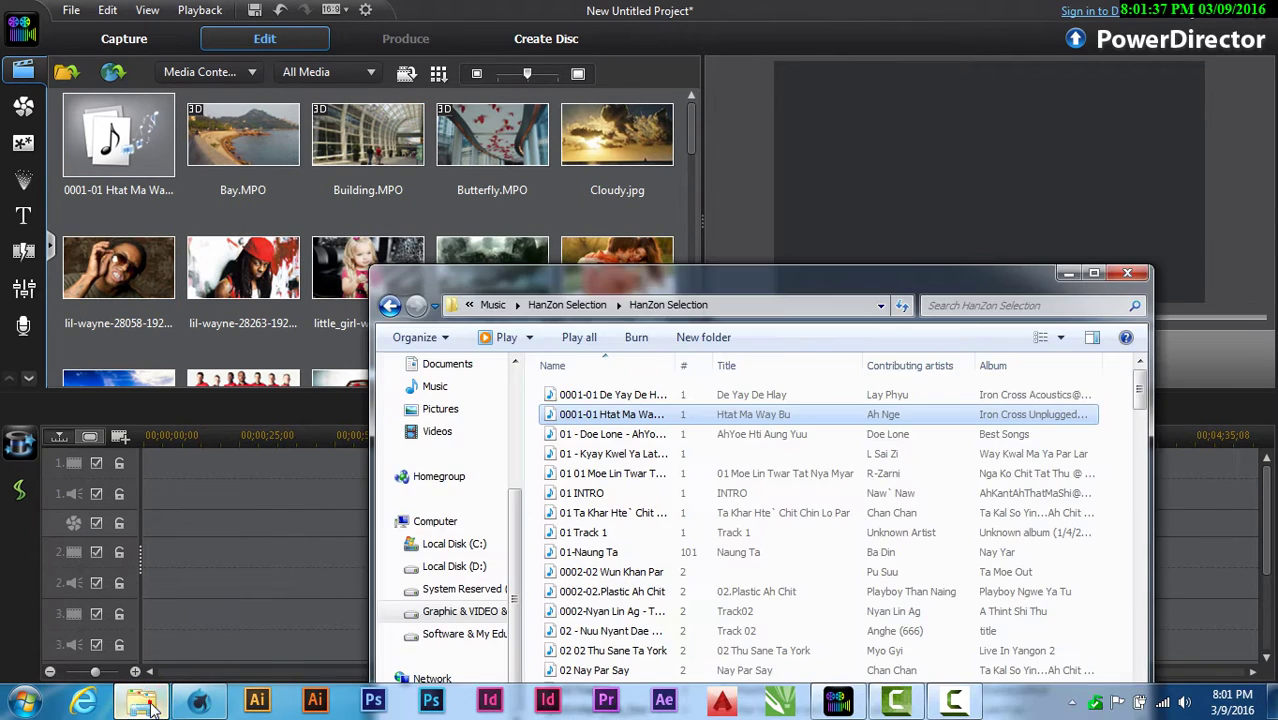
- In Windows Explorer, open the FULL HD folder on drive G: under For Graphic Designs Work Shop, Data Word Graphic, PITURE
left_click(140, 700)
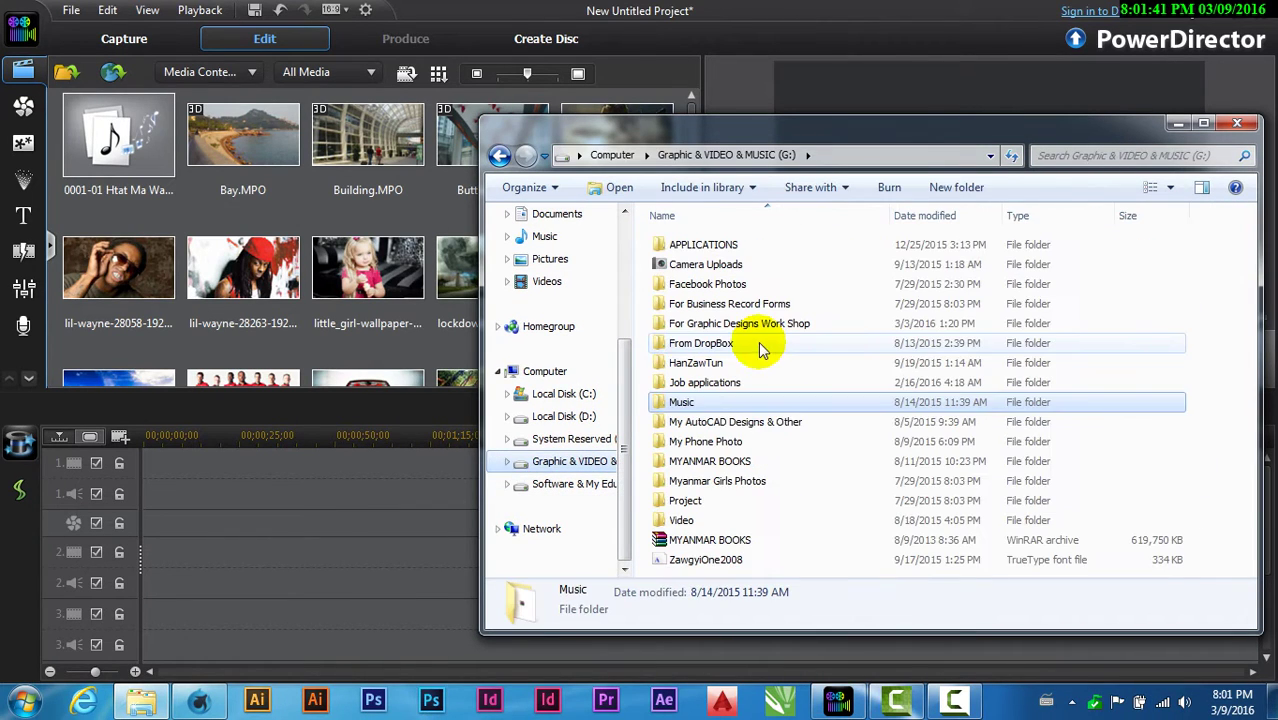
double_click(748, 484)
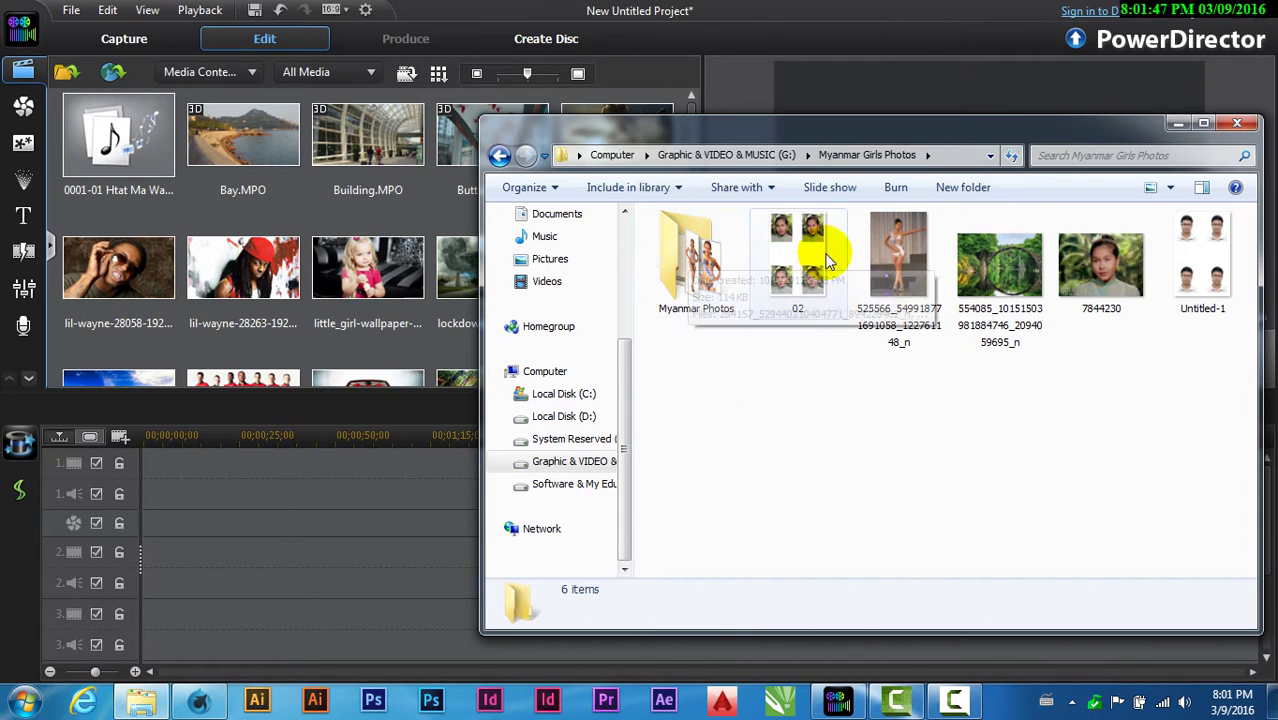
left_click(586, 463)
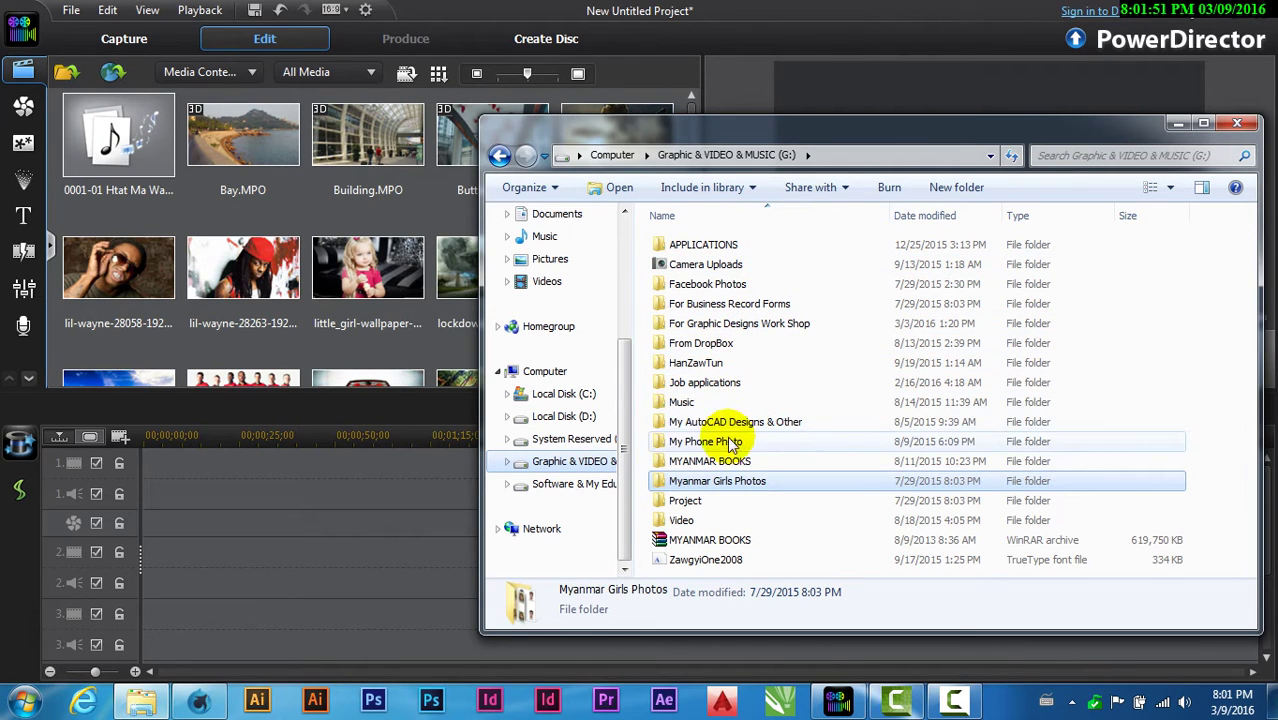
double_click(762, 323)
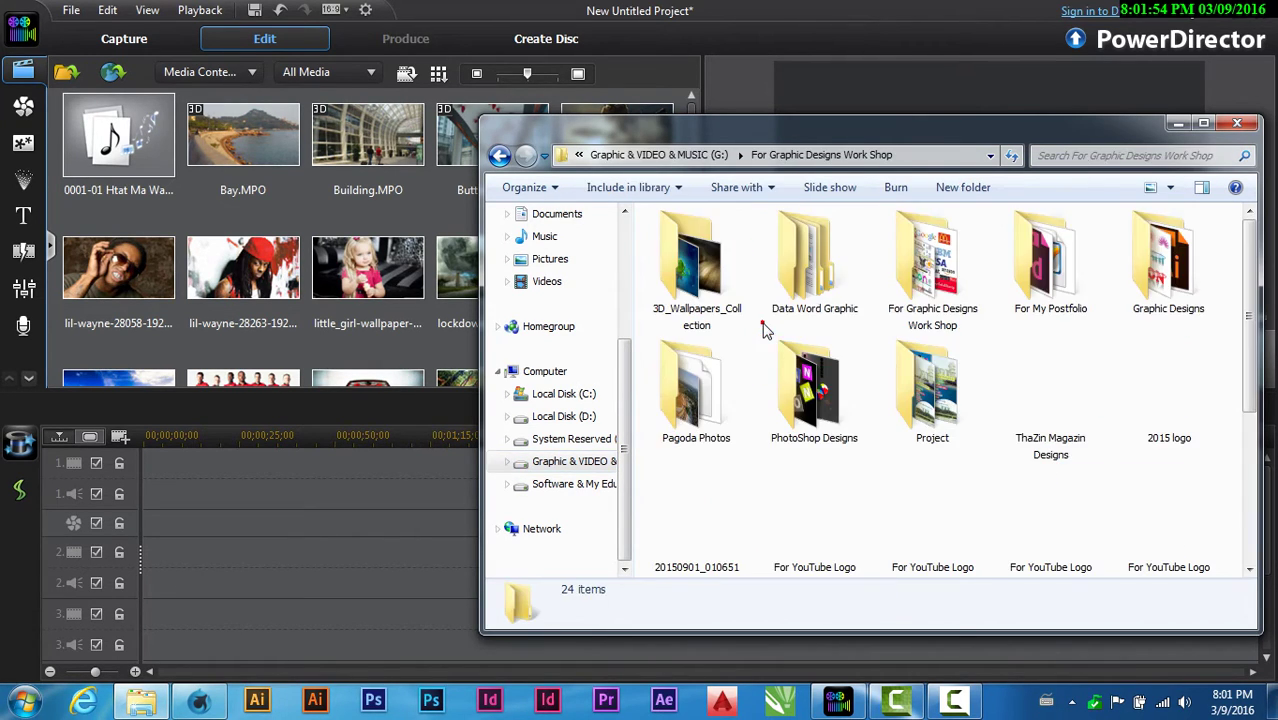
double_click(828, 277)
double_click(716, 284)
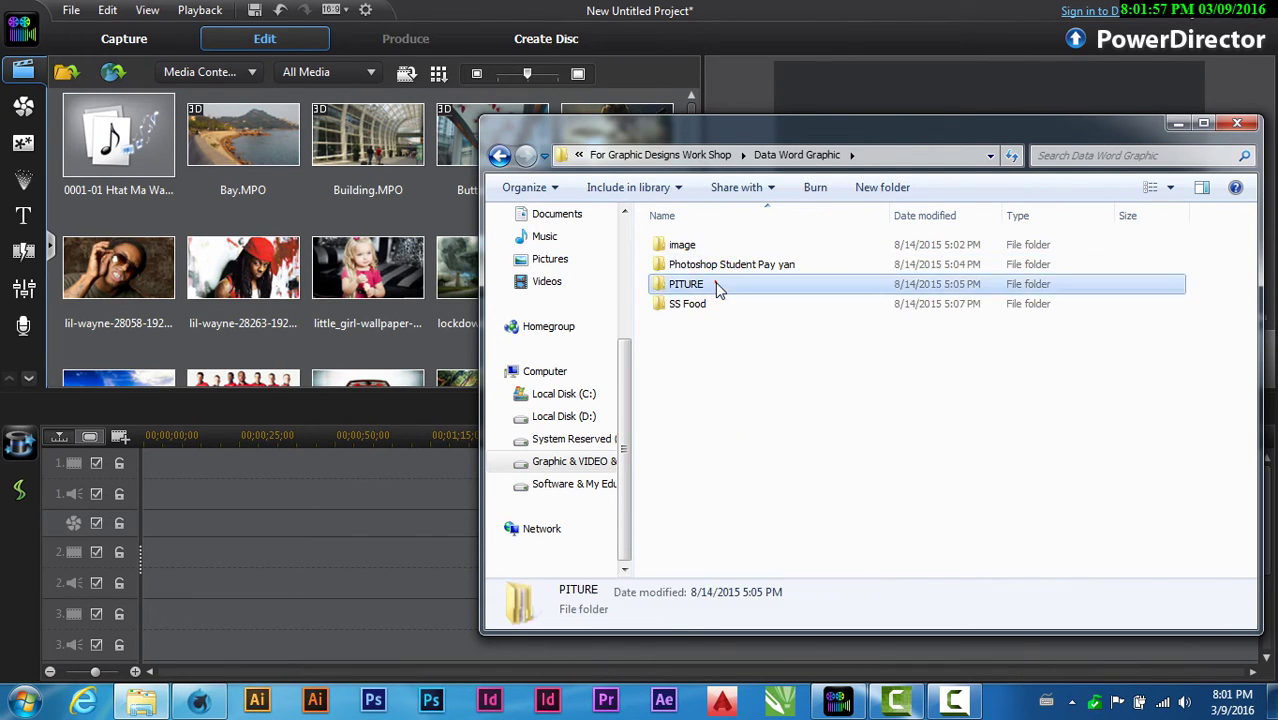
double_click(725, 247)
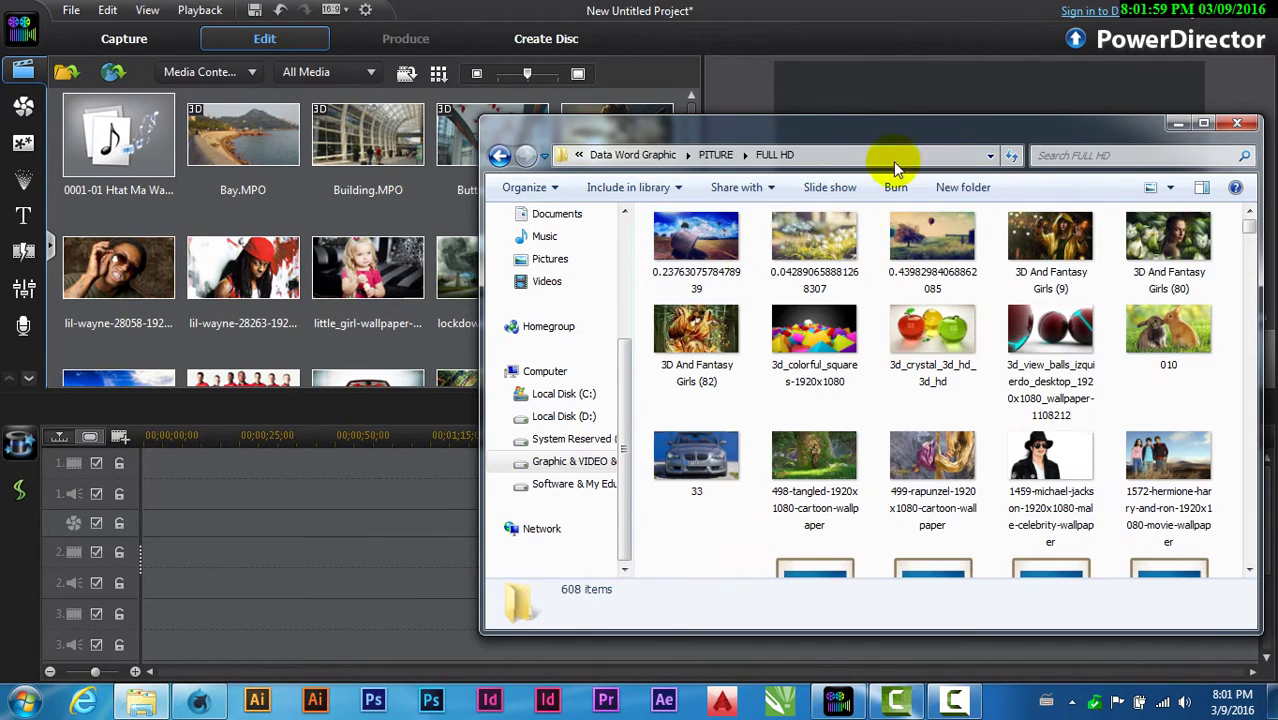
- Select the first ten pictures in the FULL HD folder and move the folder window clear of the media library
left_click_drag(830, 126, 667, 128)
left_click(534, 245)
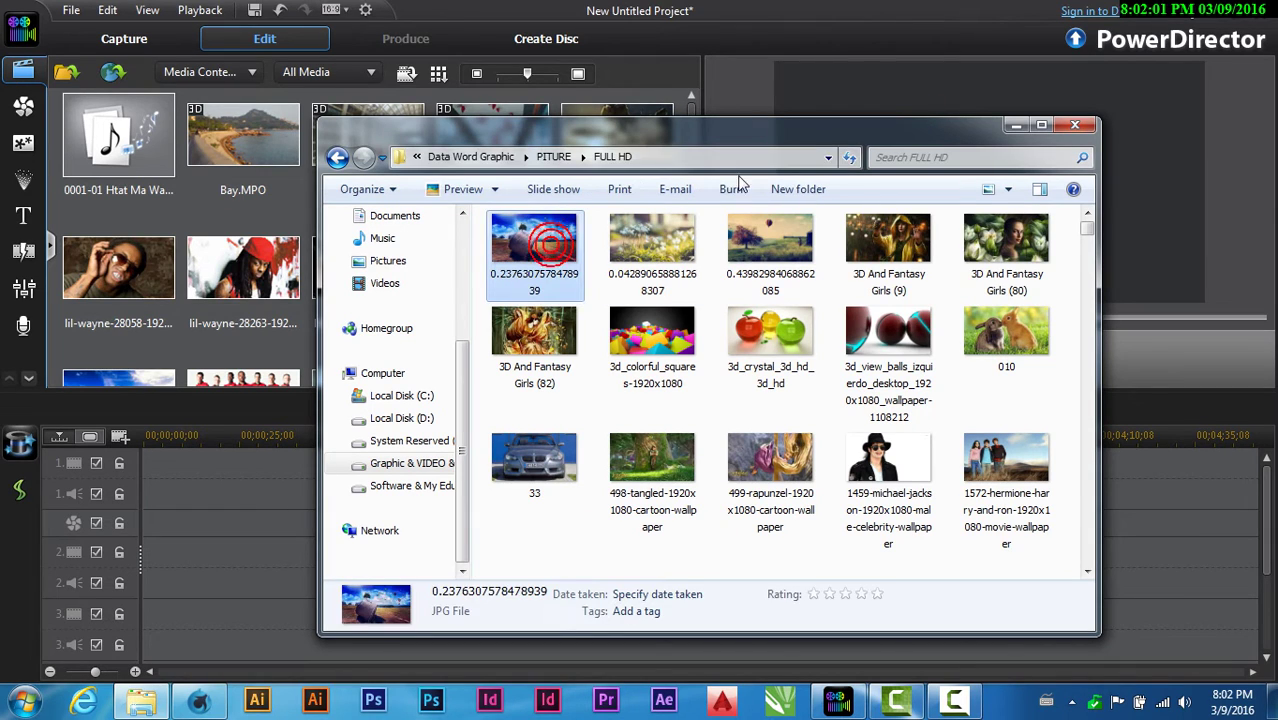
left_click(1012, 255, "shift")
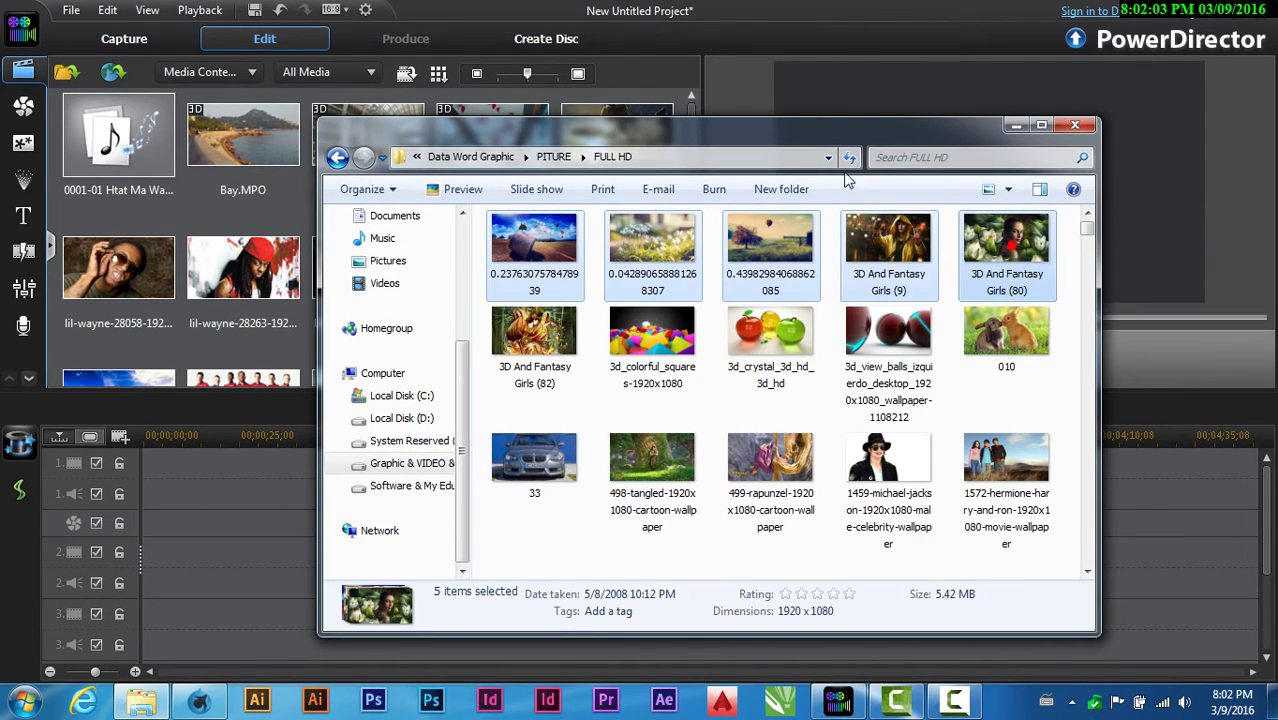
left_click(1006, 335, "shift")
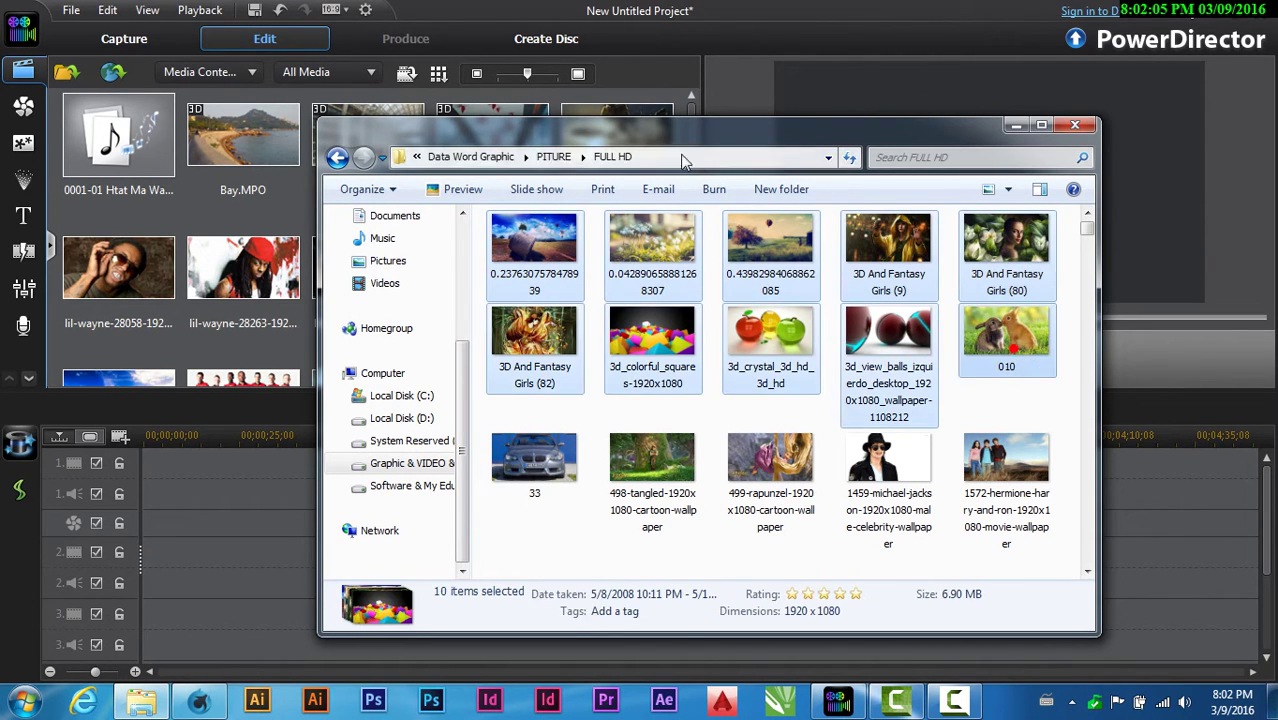
left_click_drag(870, 125, 958, 166)
left_click_drag(960, 228, 1230, 288)
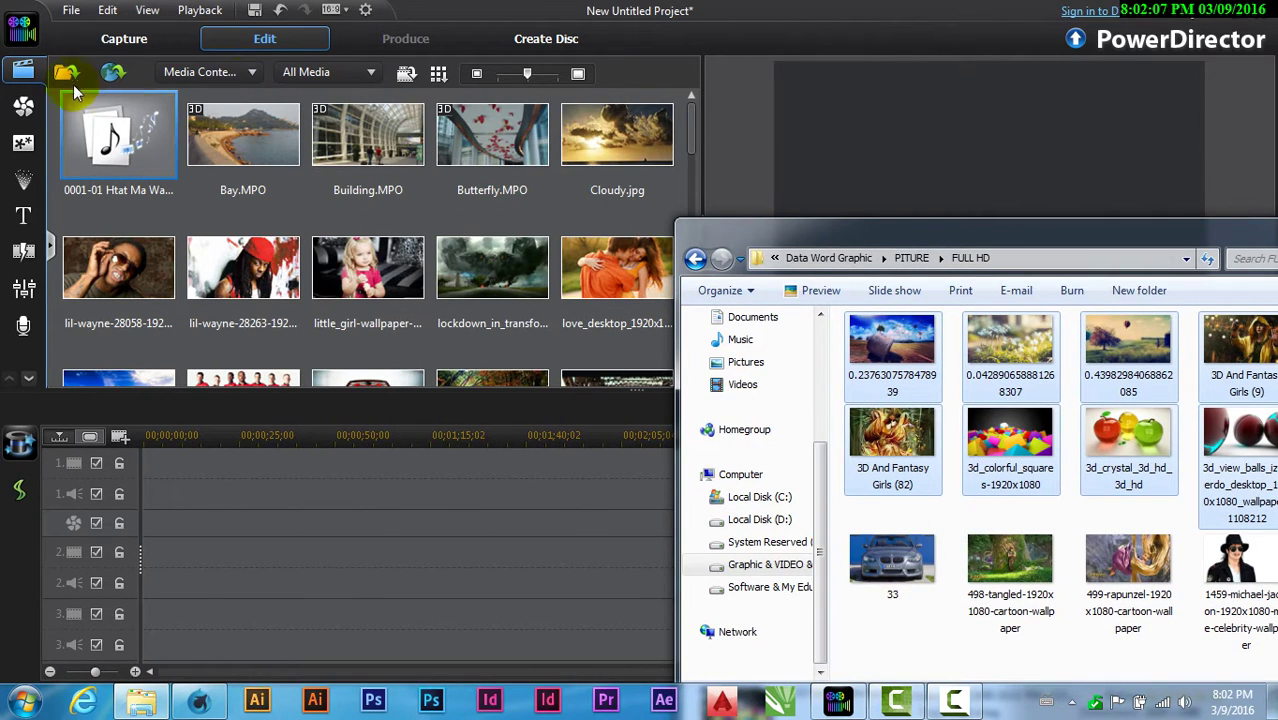
left_click(875, 33)
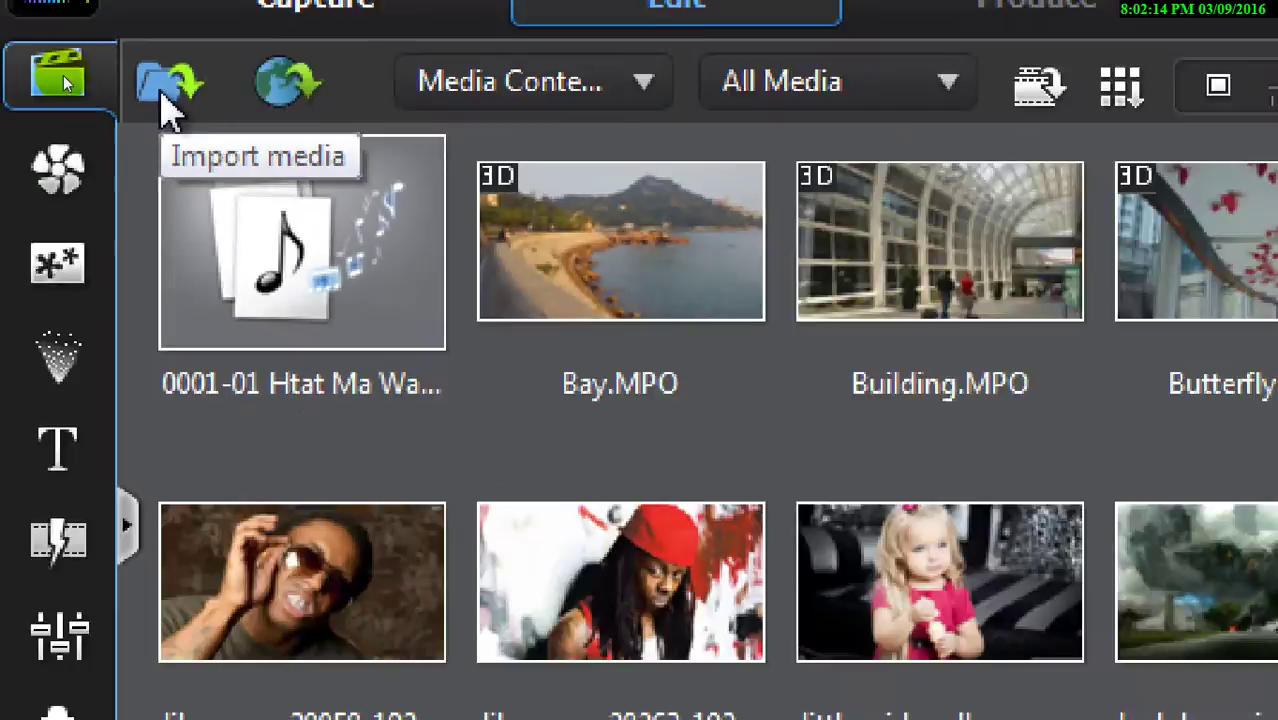
left_click(165, 104)
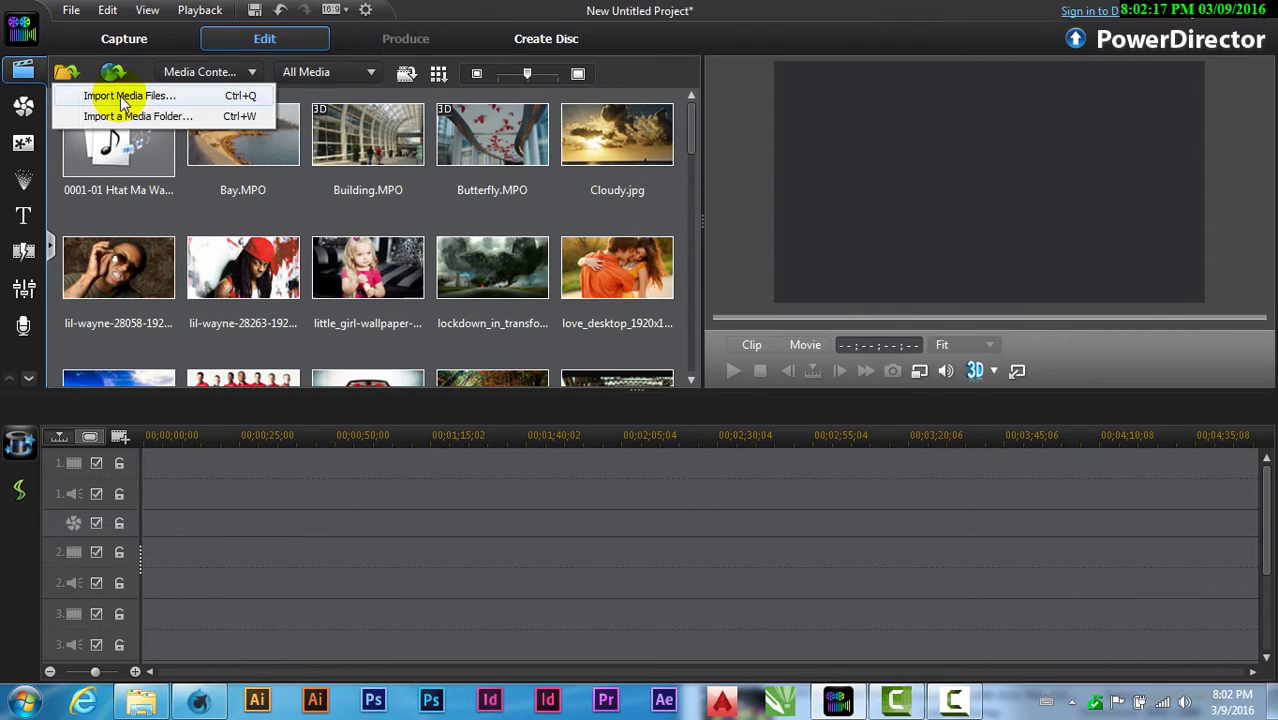
left_click(120, 96)
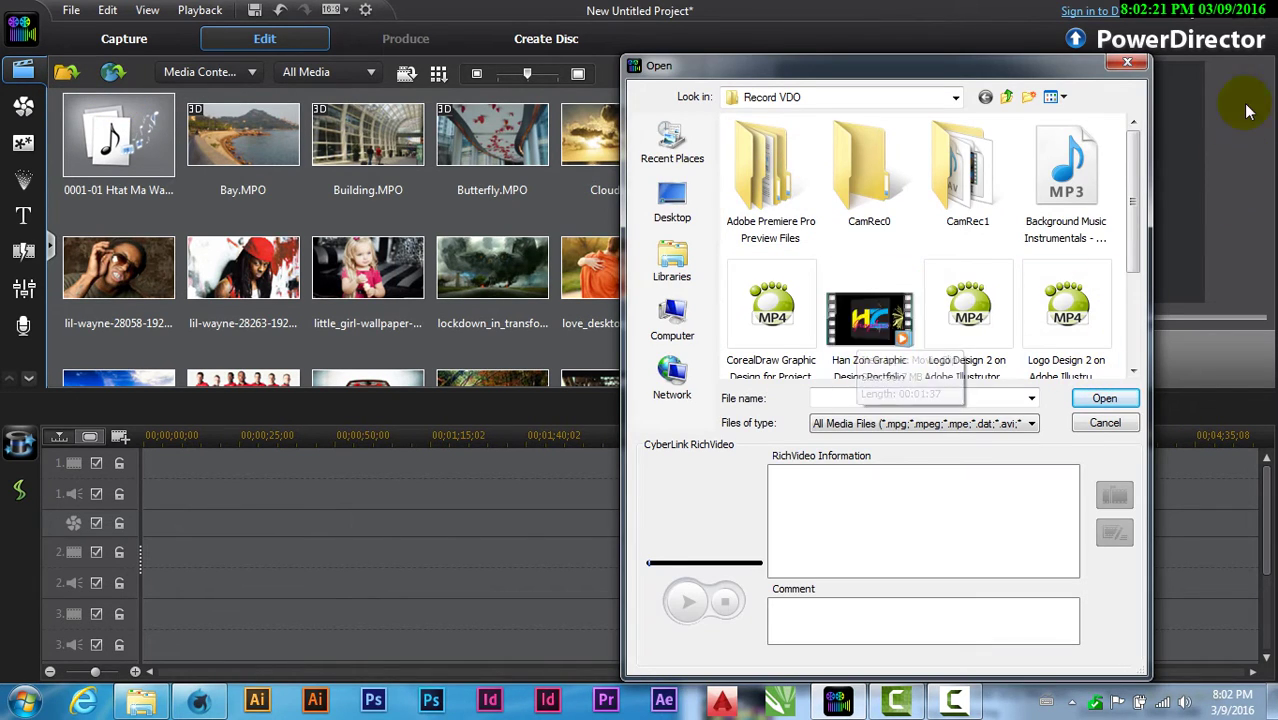
left_click(1127, 64)
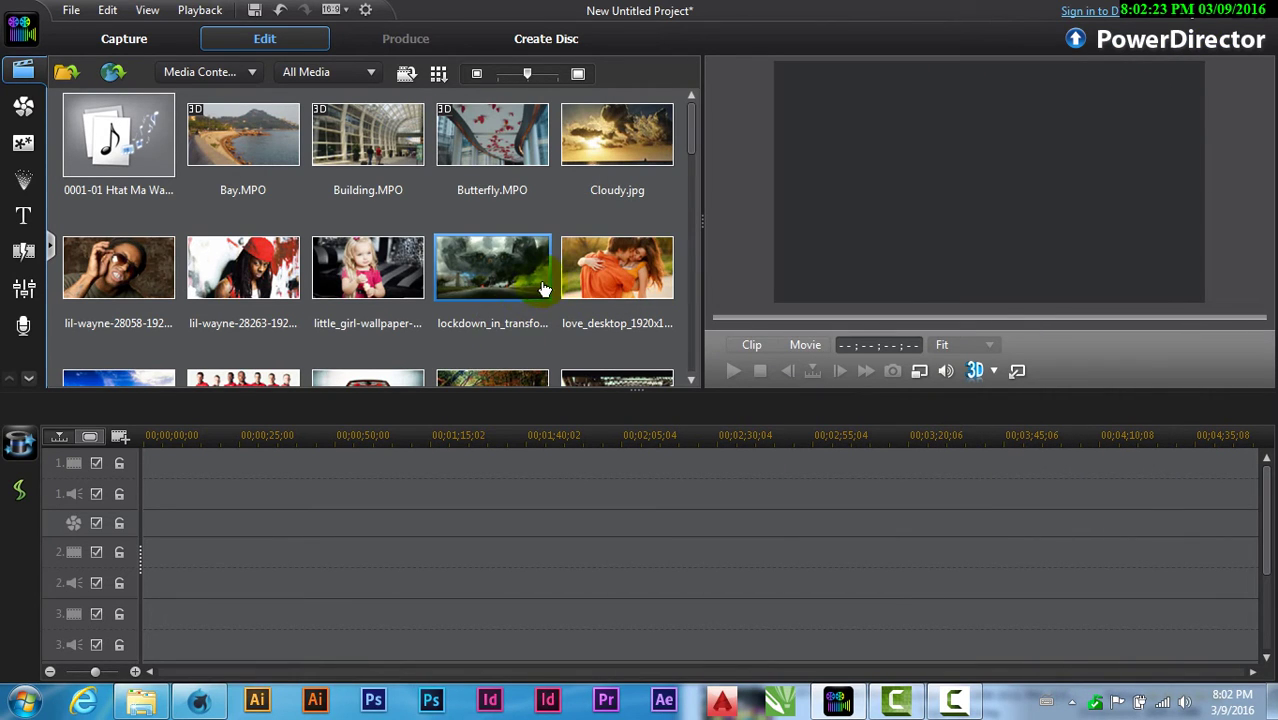
left_click(145, 708)
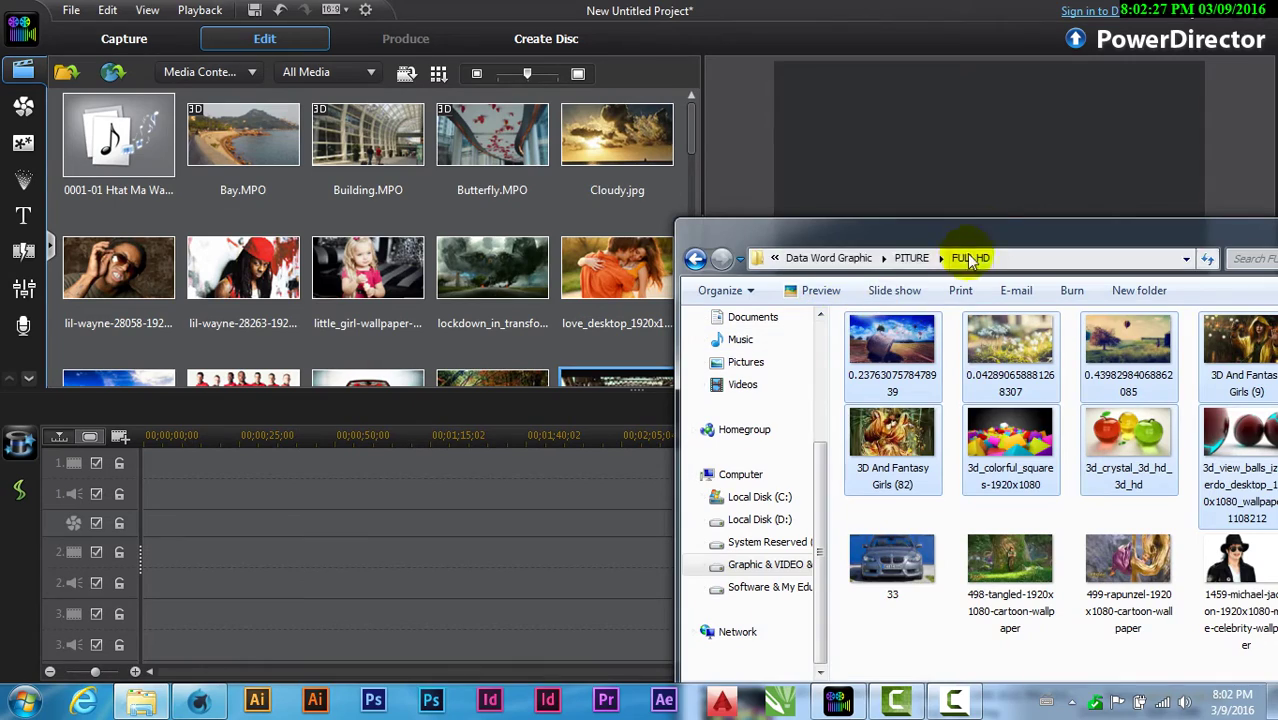
mouse_move(884, 209)
left_mouse_down()
mouse_move(685, 158)
mouse_move(904, 150)
left_mouse_up()
left_click_drag(697, 355, 712, 397)
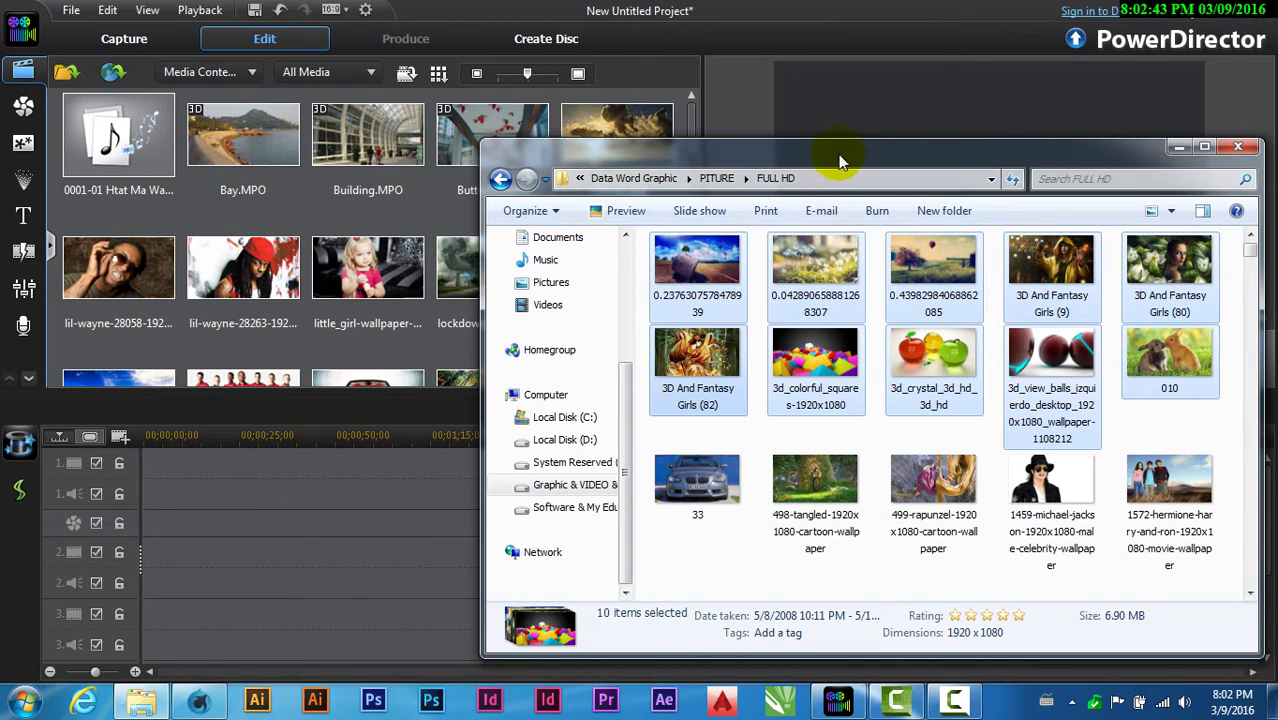
left_click_drag(842, 157, 642, 172)
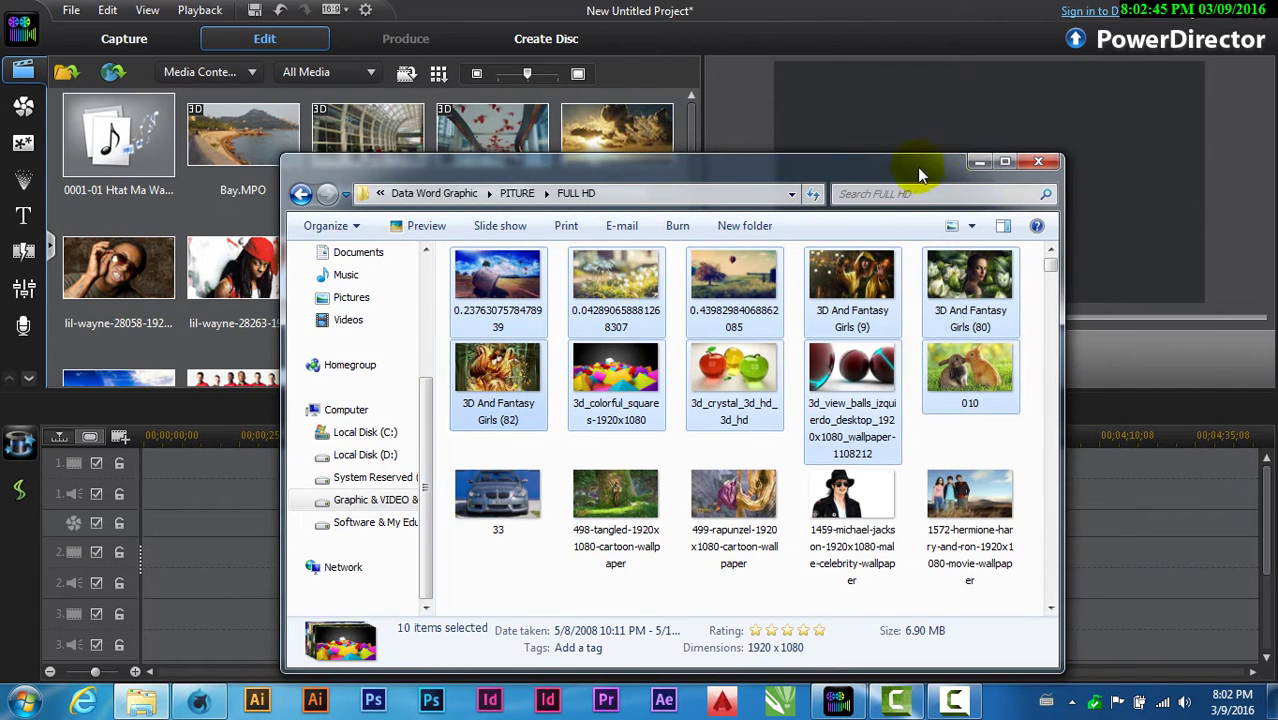
left_click_drag(920, 175, 935, 174)
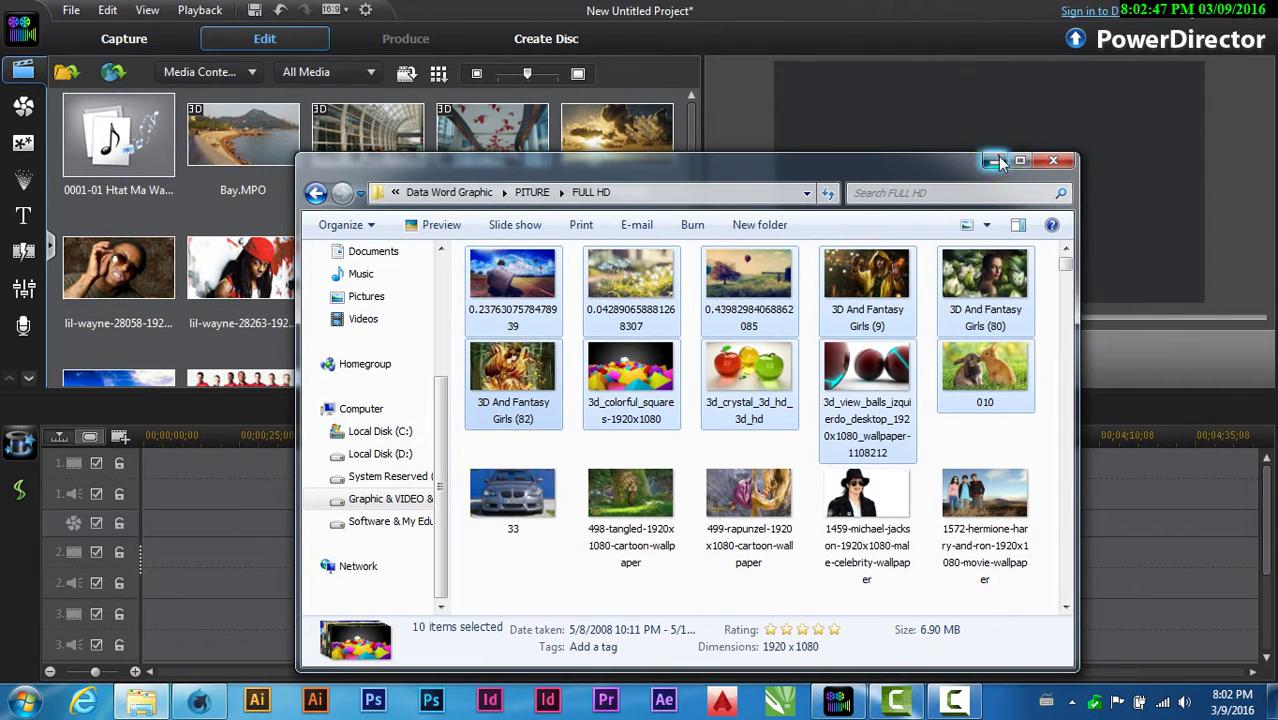
left_click(995, 161)
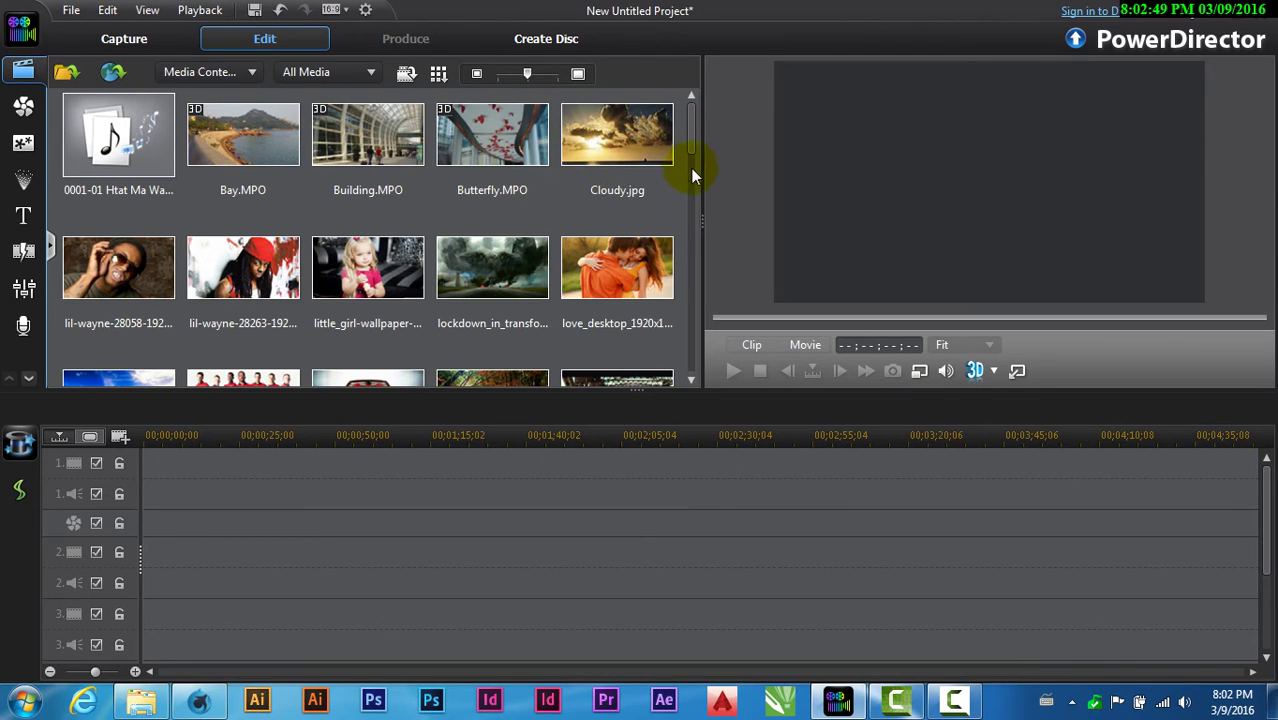
- Place Cloudy.jpg from the media library at the start of video track 2
left_click(617, 146)
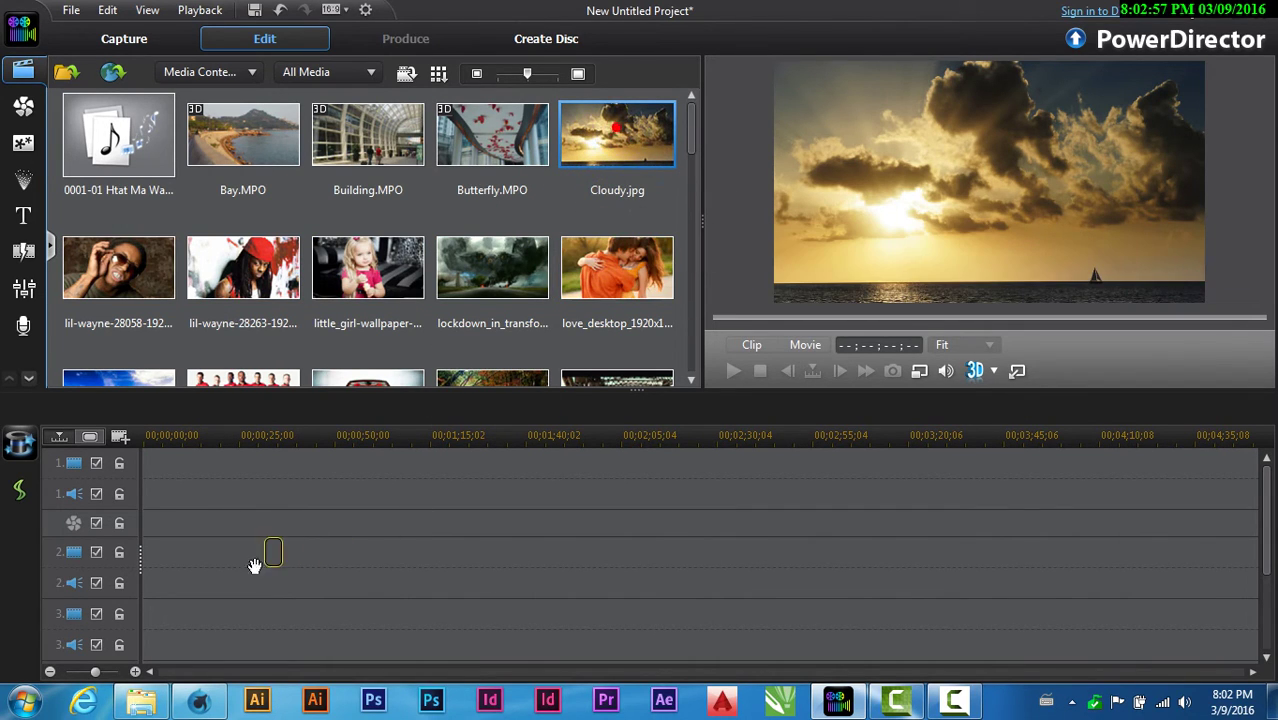
left_click_drag(255, 566, 99, 521)
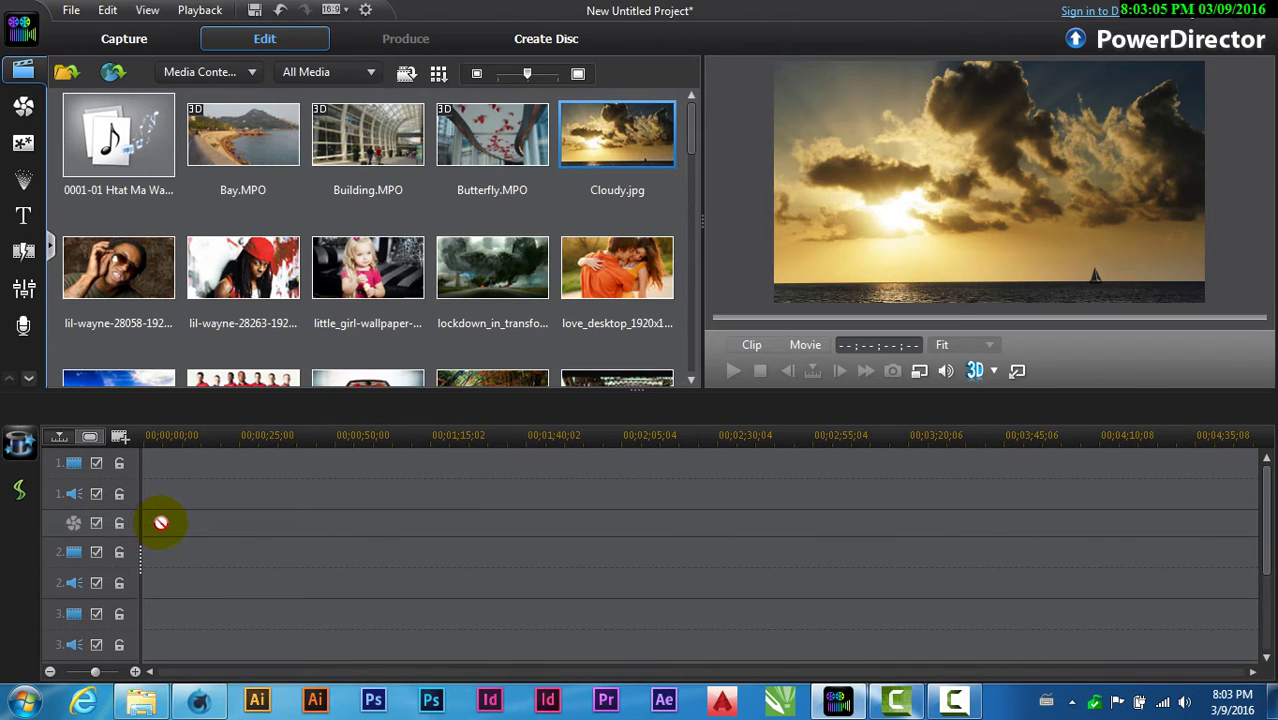
left_click_drag(168, 553, 140, 585)
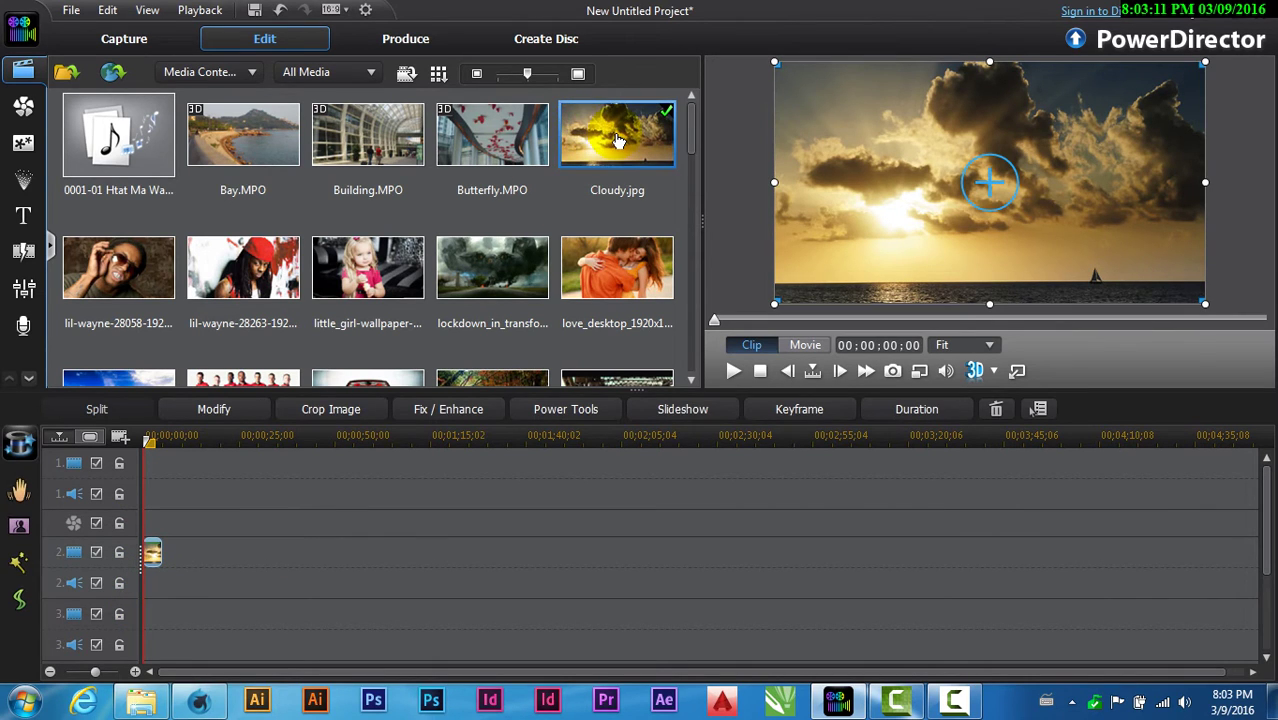
- Add the five library images from lil-wayne-28058 through love_desktop to video track 2, directly after the Cloudy.jpg clip
left_click(115, 260)
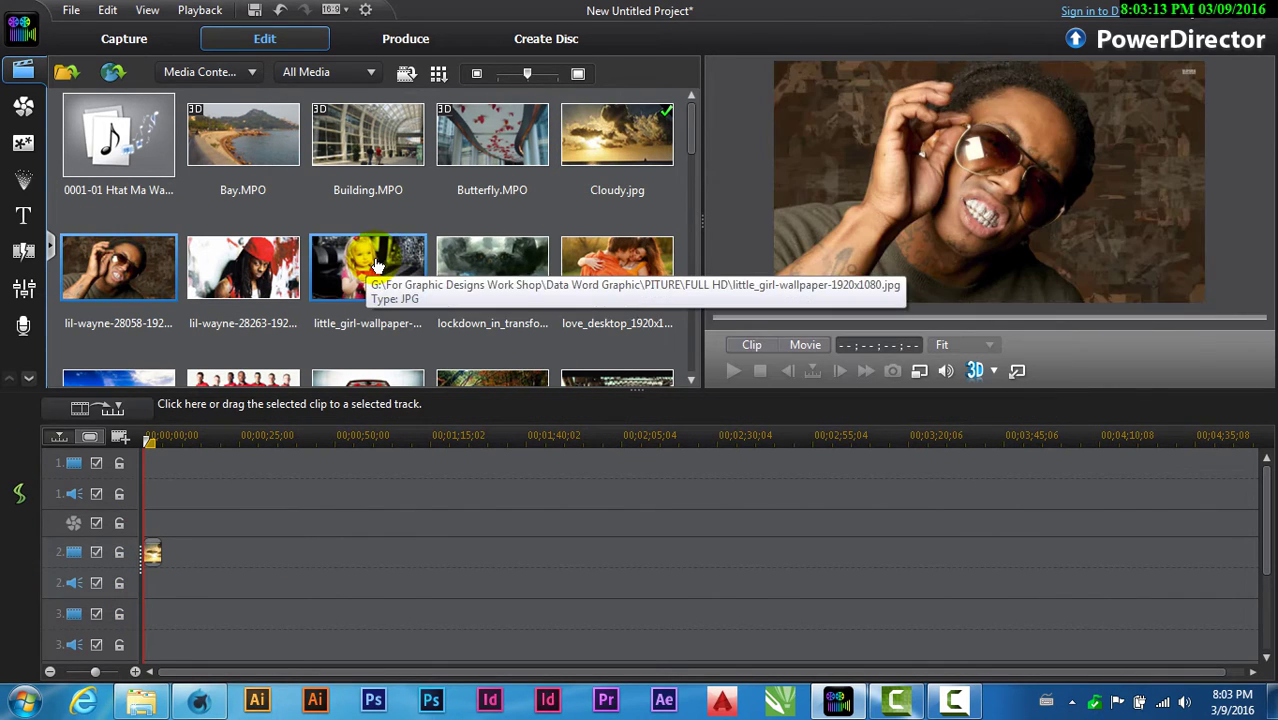
left_click(620, 269, "shift")
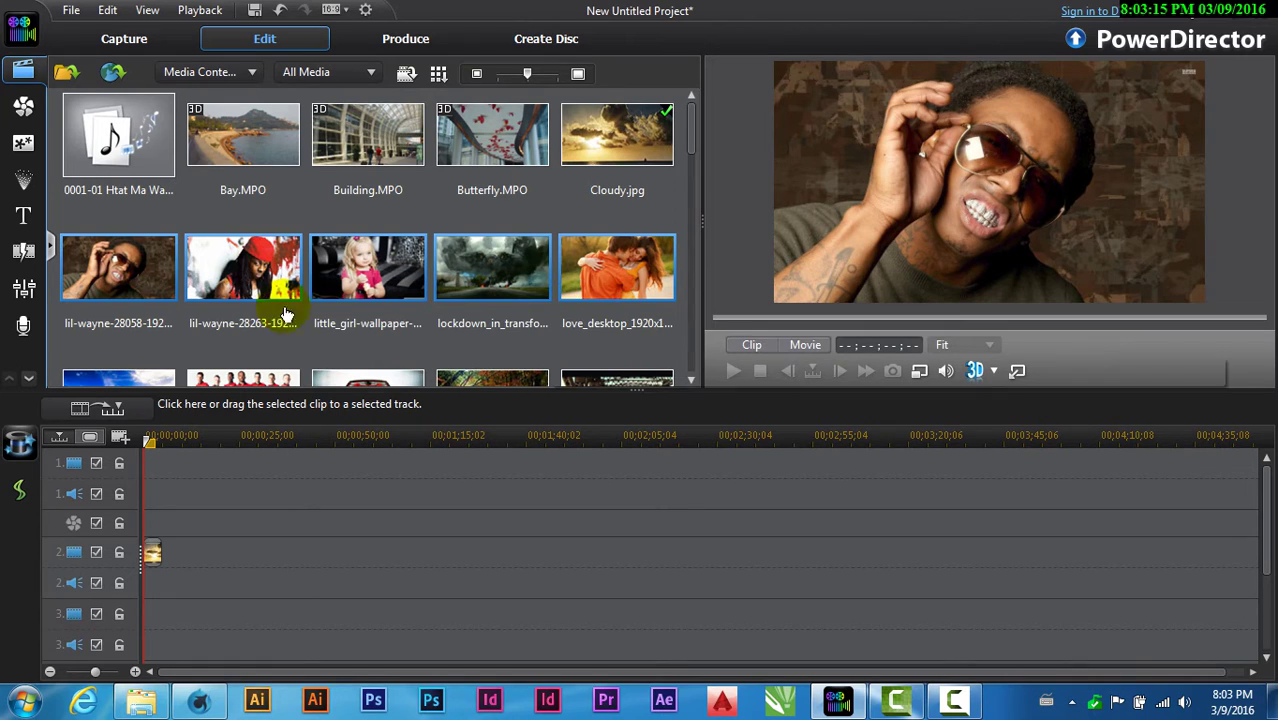
left_click_drag(128, 272, 157, 558)
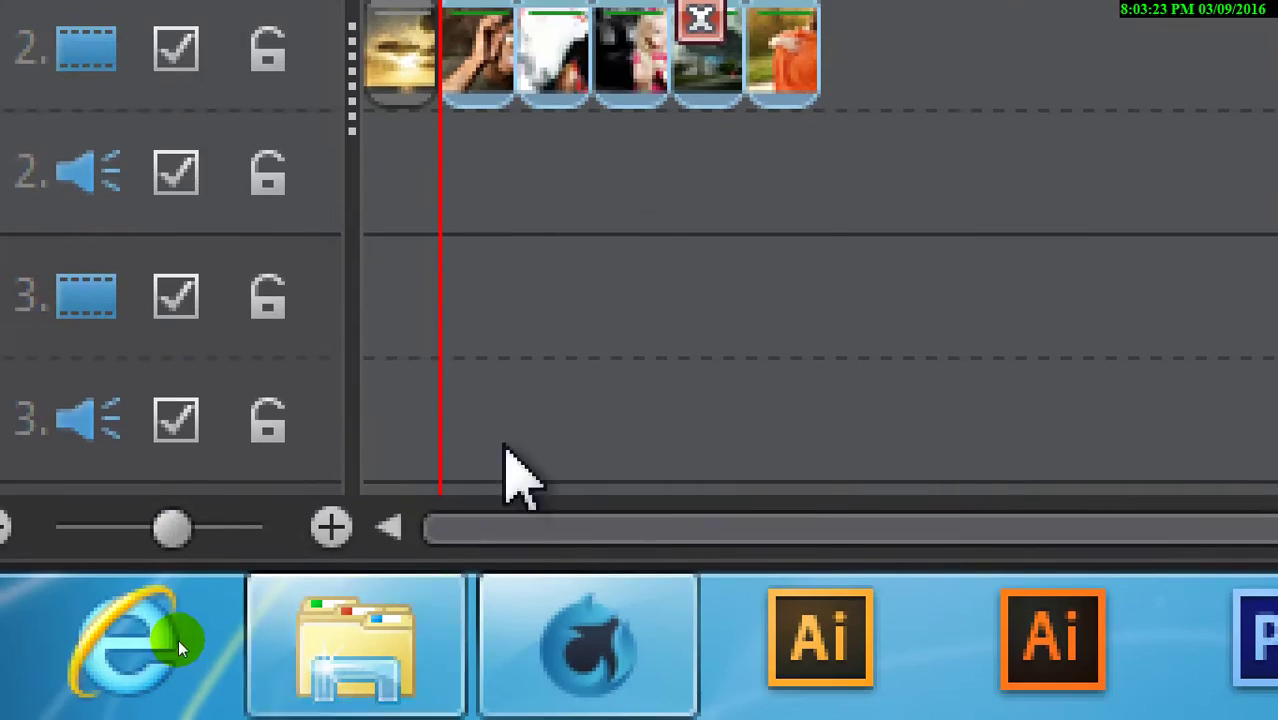
- Place the song 0001-01 Htat Ma Way Bu.mp3 from the media library at the start of audio track 2
mouse_move(277, 480)
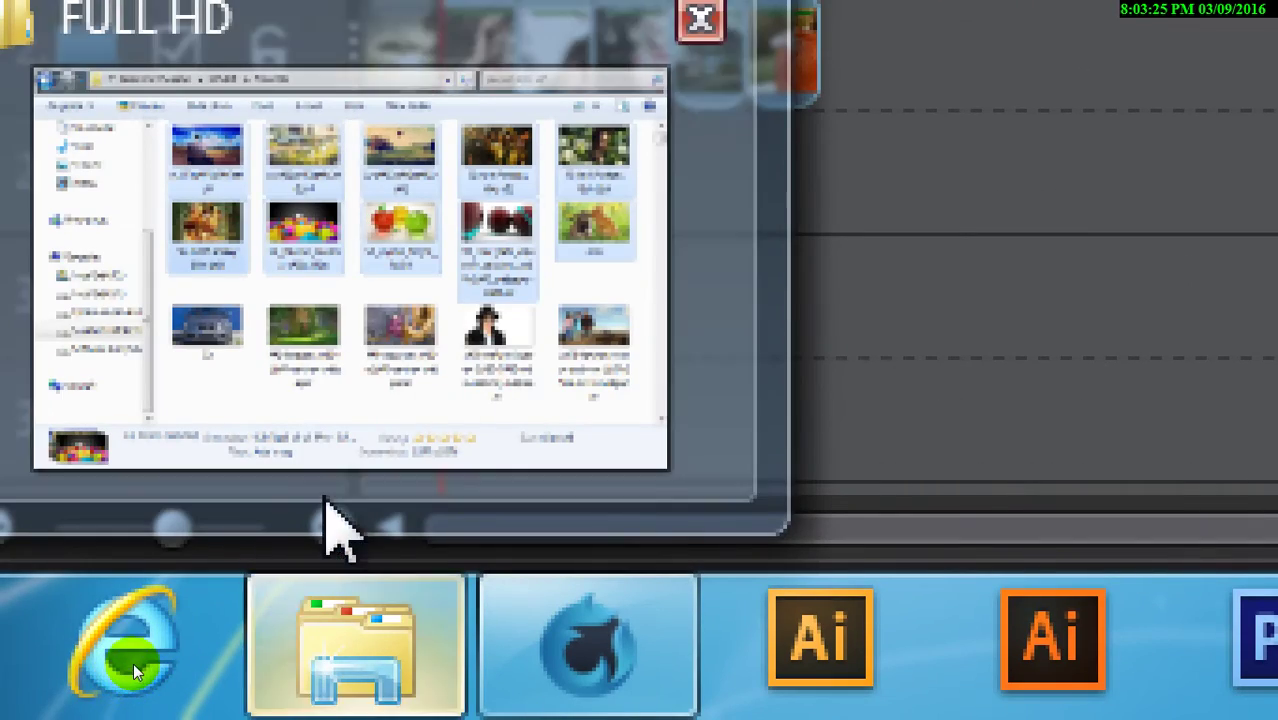
mouse_move(333, 523)
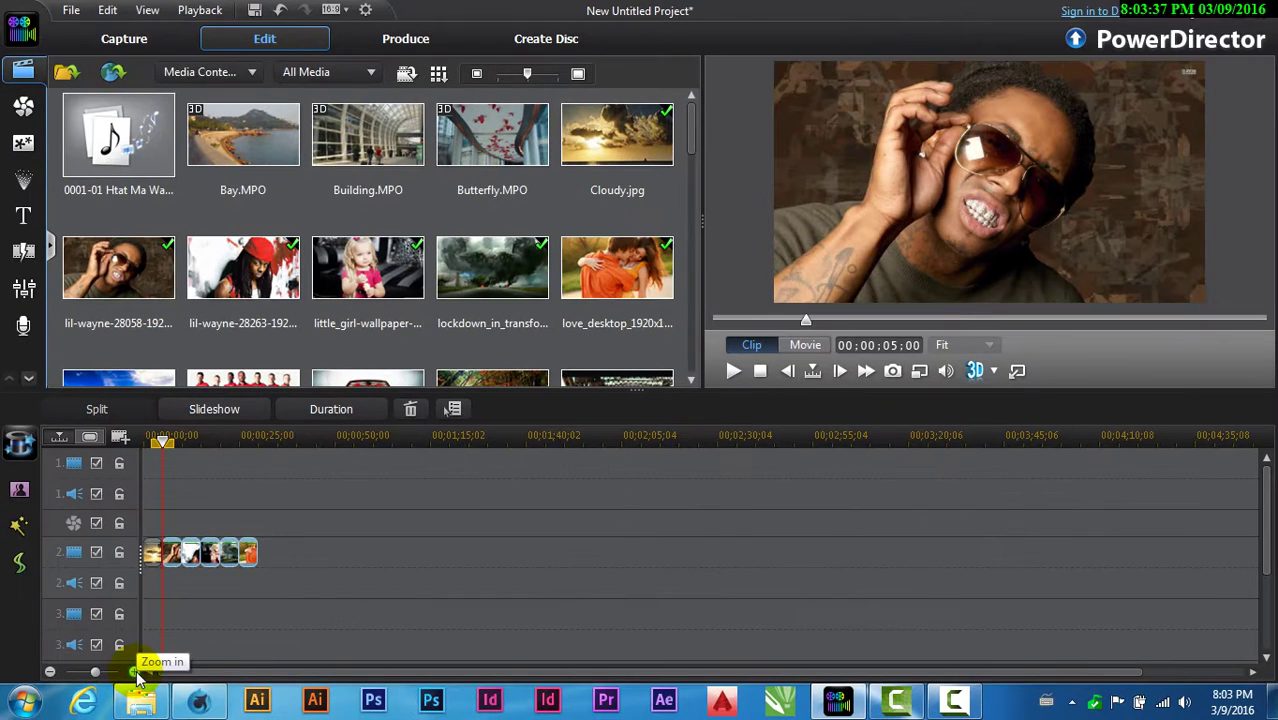
left_click(136, 672)
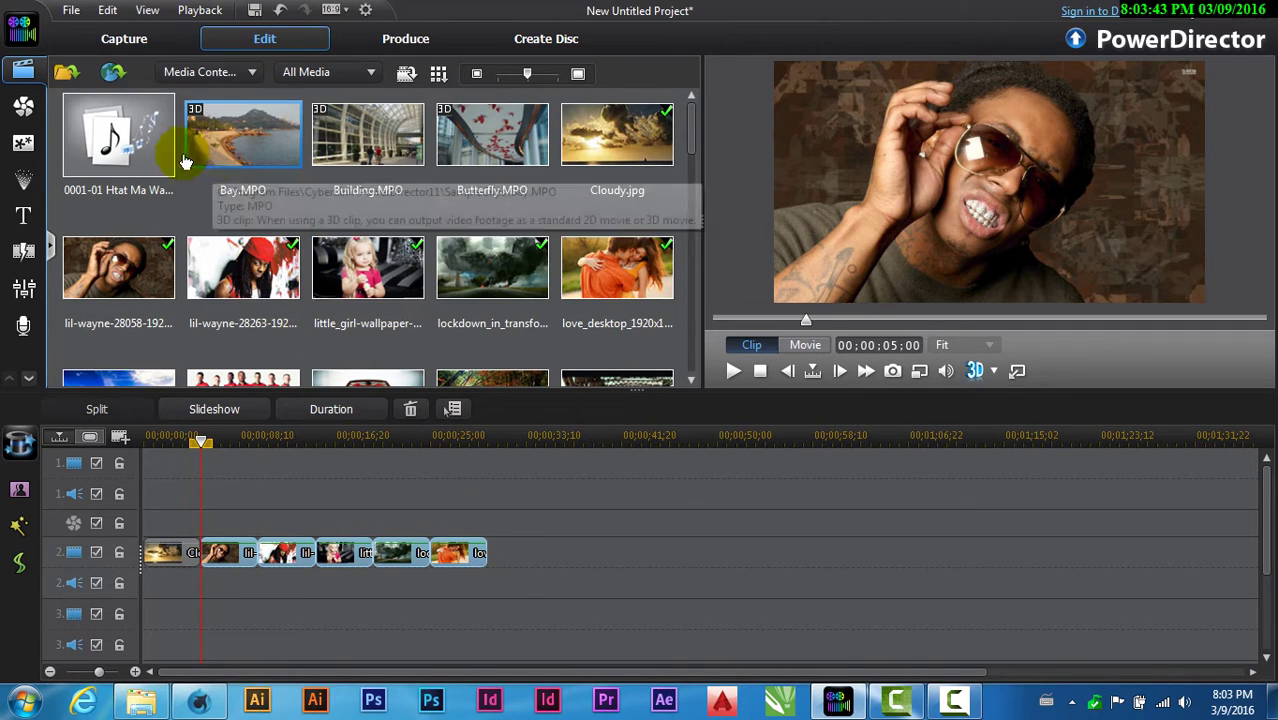
left_click(118, 158)
left_click_drag(118, 158, 129, 580)
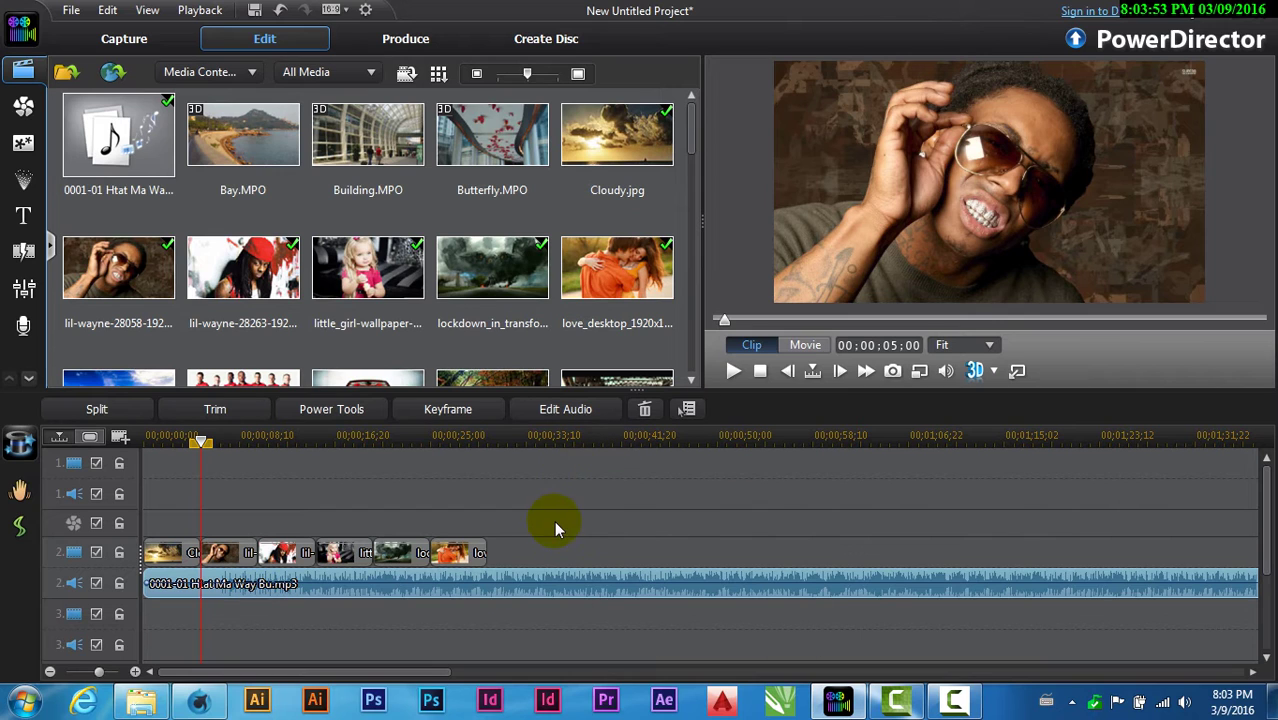
- Examine where the music clip ends and compare its full length with the image clips on the timeline
left_click_drag(414, 672, 896, 677)
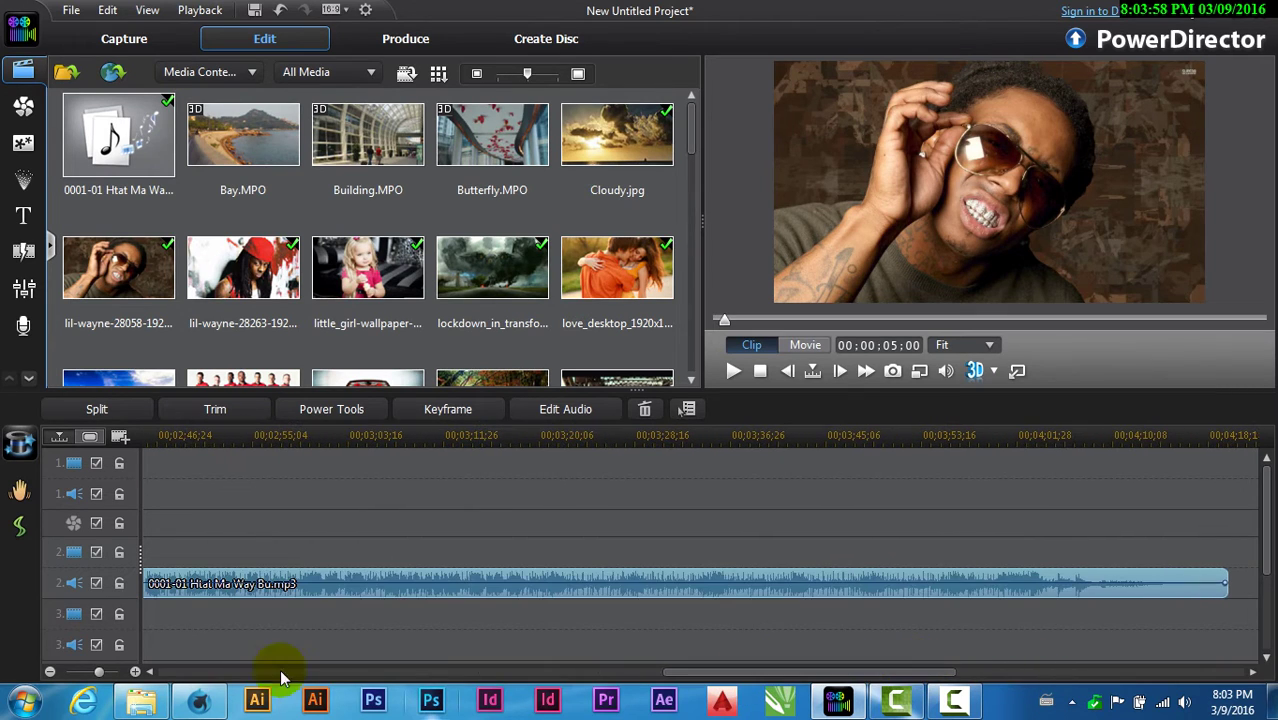
left_click(49, 673)
left_click(49, 673)
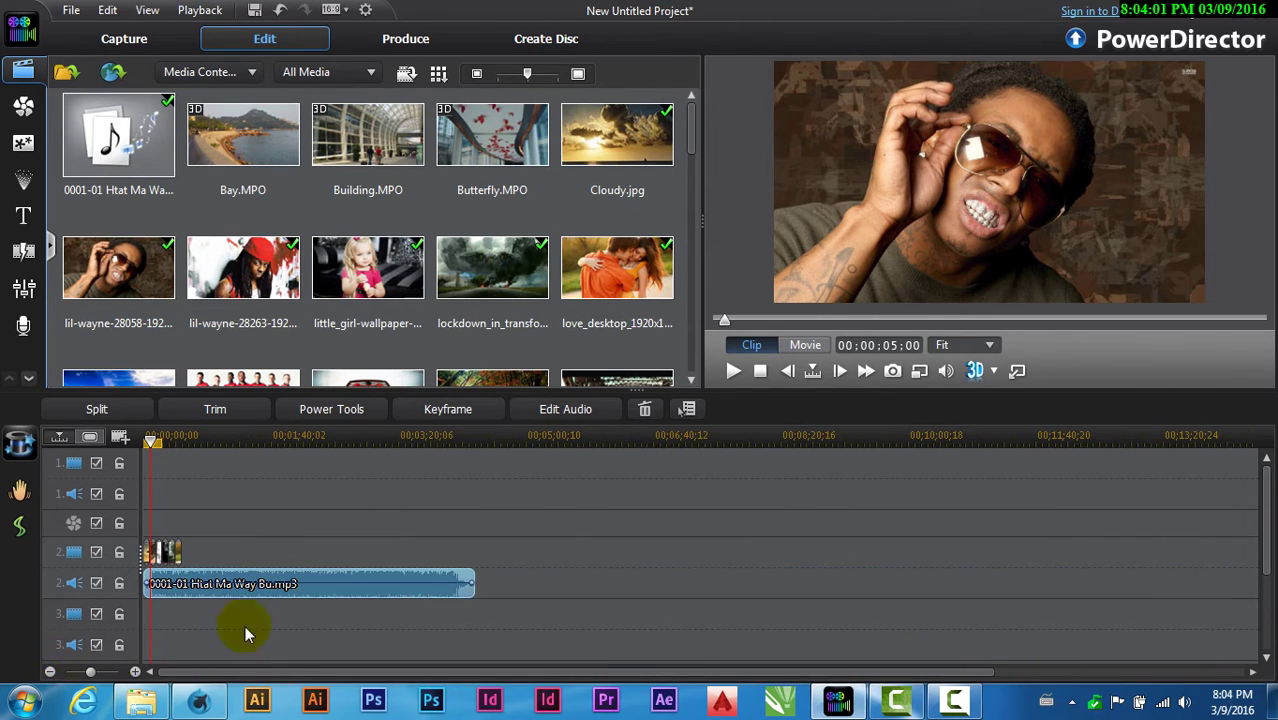
- Scrub the playhead along the timeline across the image clips and the music, and return it to the start
left_click(135, 671)
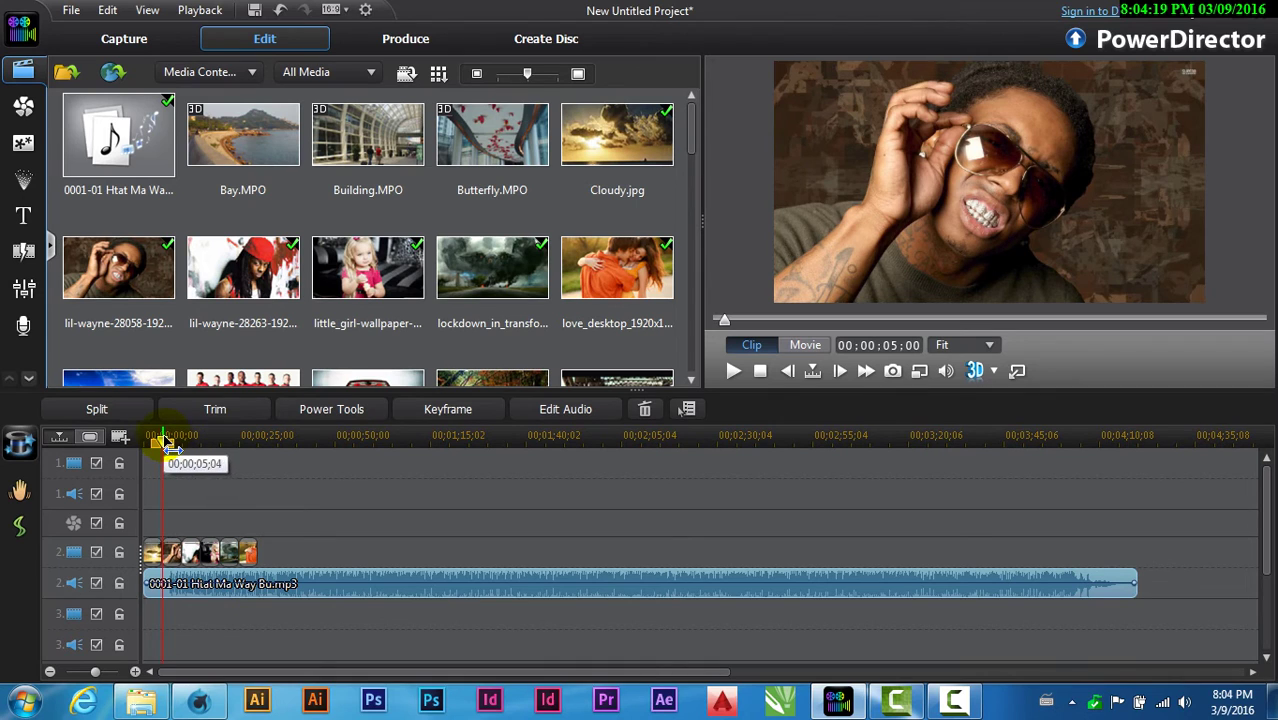
left_click_drag(165, 448, 530, 475)
left_click_drag(1057, 473, 63, 476)
left_click(220, 588)
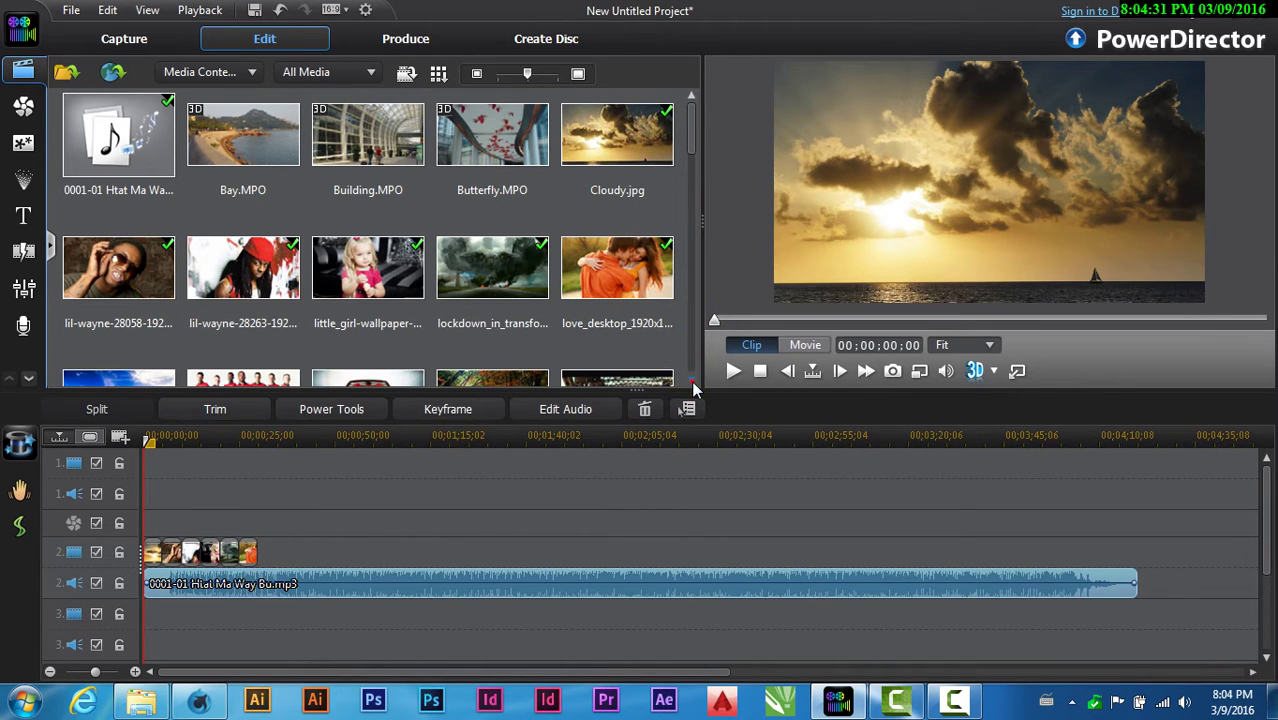
- Add the maldives_diggiri_island image to video track 2 directly after the love_desktop clip
scroll(695, 388, "down", 2)
left_click_drag(114, 260, 256, 550)
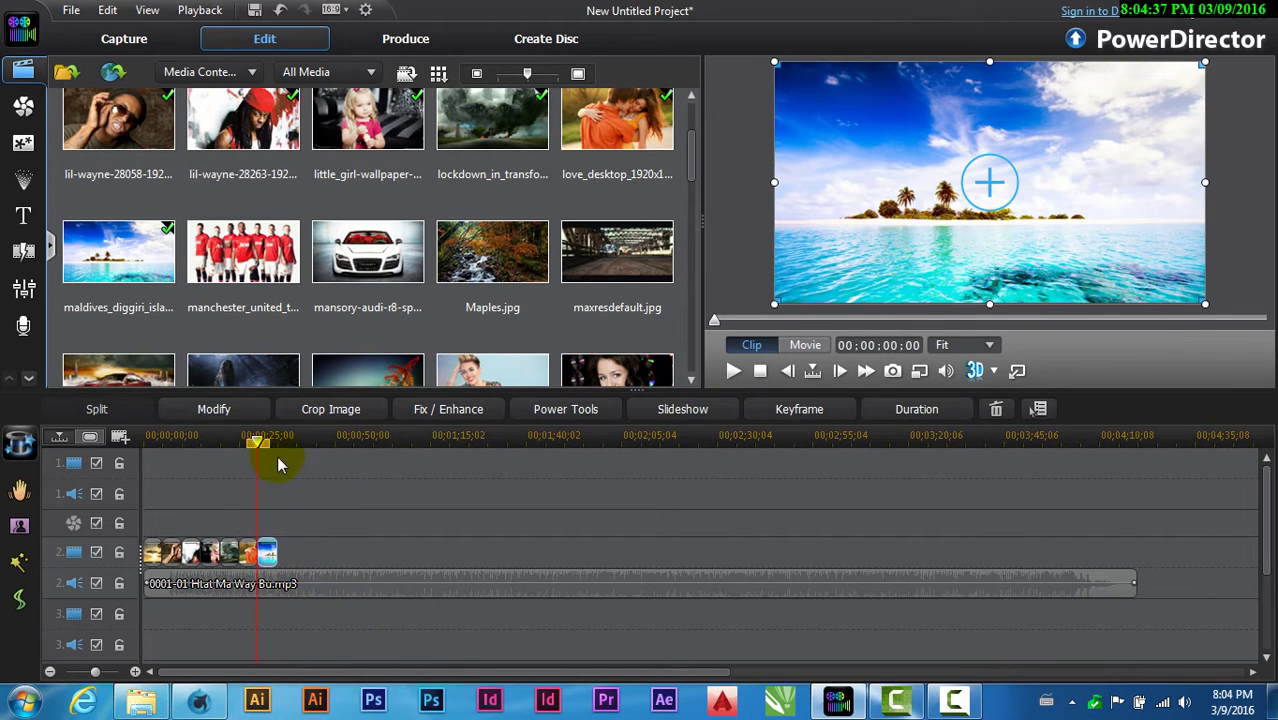
left_click(1130, 578)
left_click_drag(1137, 578, 278, 591)
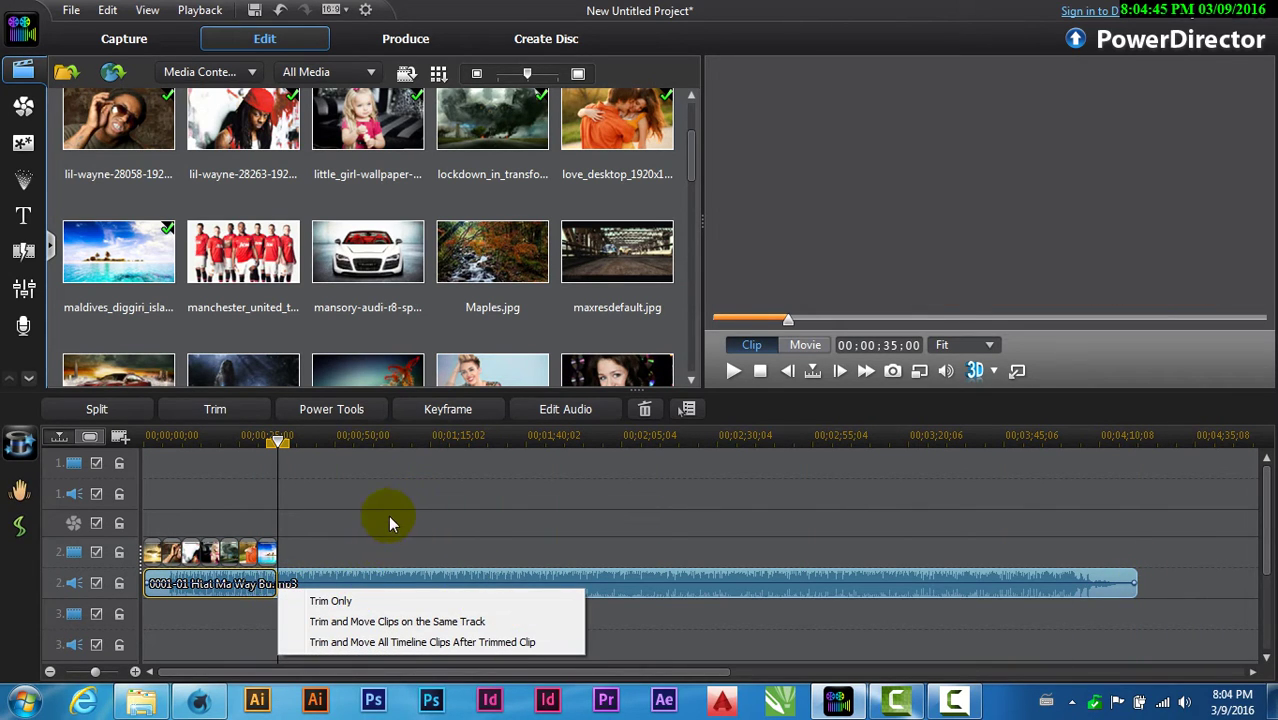
left_click(428, 512)
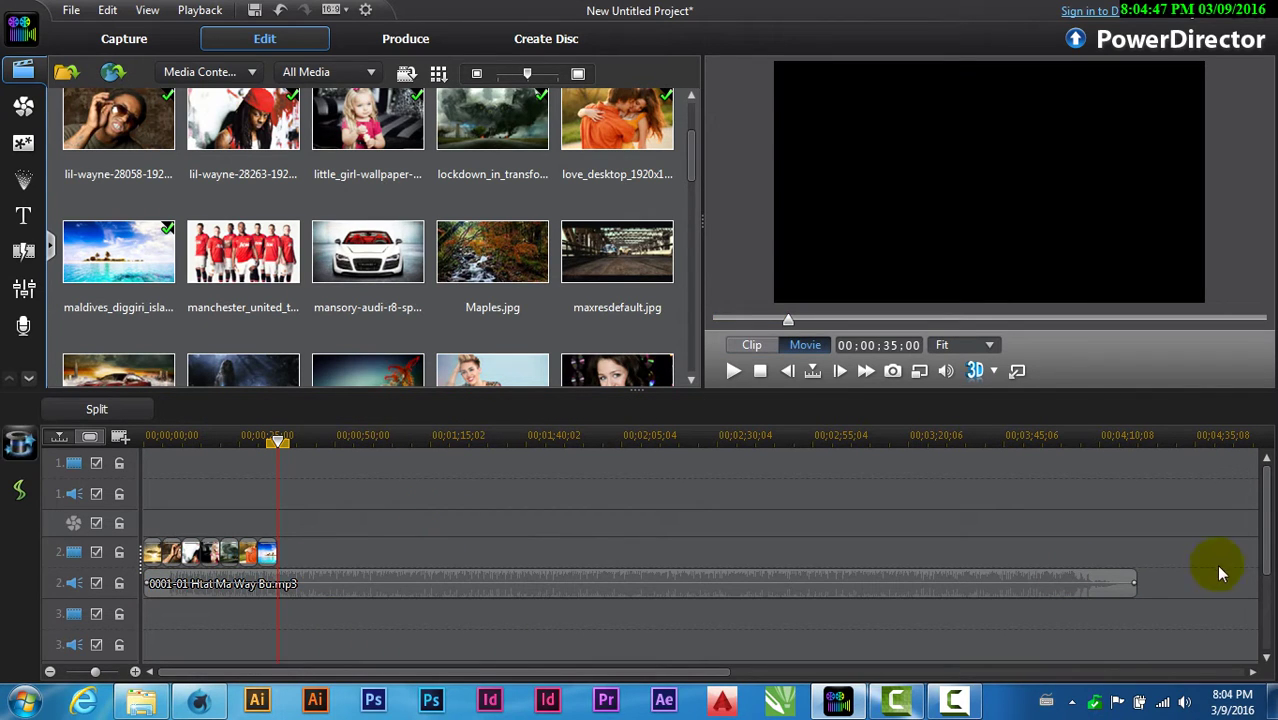
- Shorten the music clip on audio track 2 to the end of the last image at 00;00;35;00, using Trim Only
left_click(1127, 584)
left_click_drag(1133, 580, 285, 590)
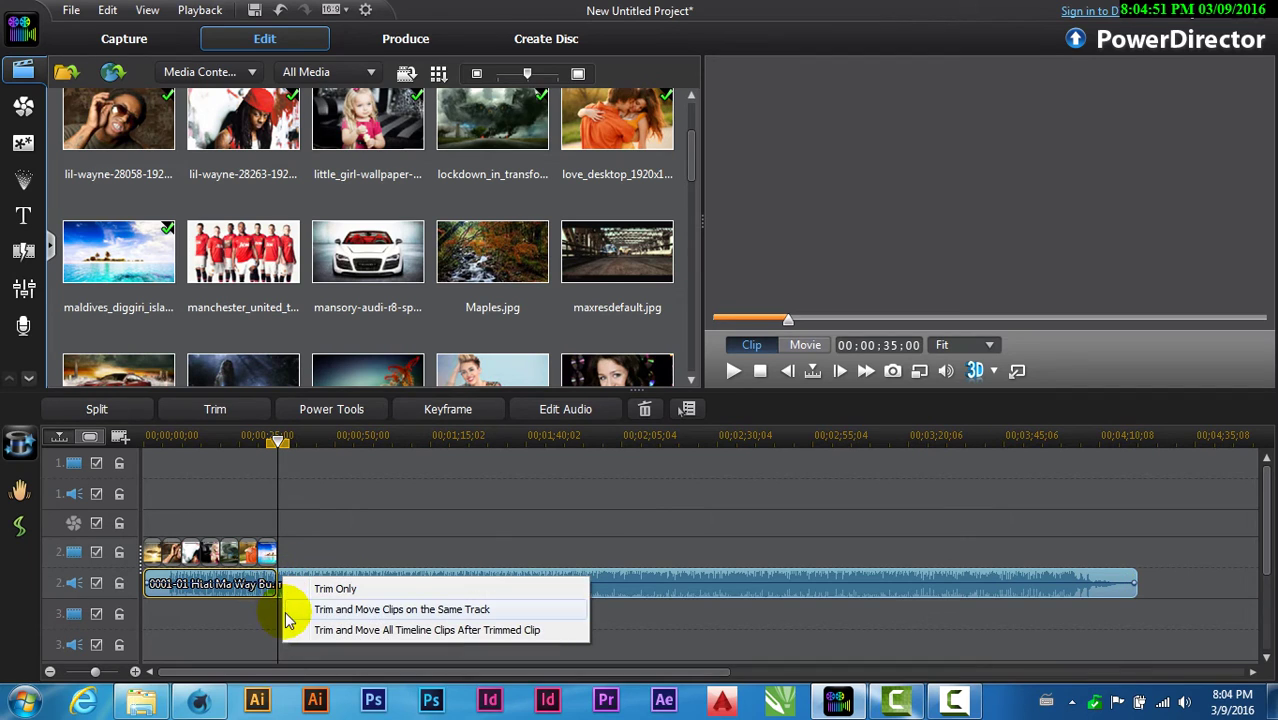
left_click(340, 587)
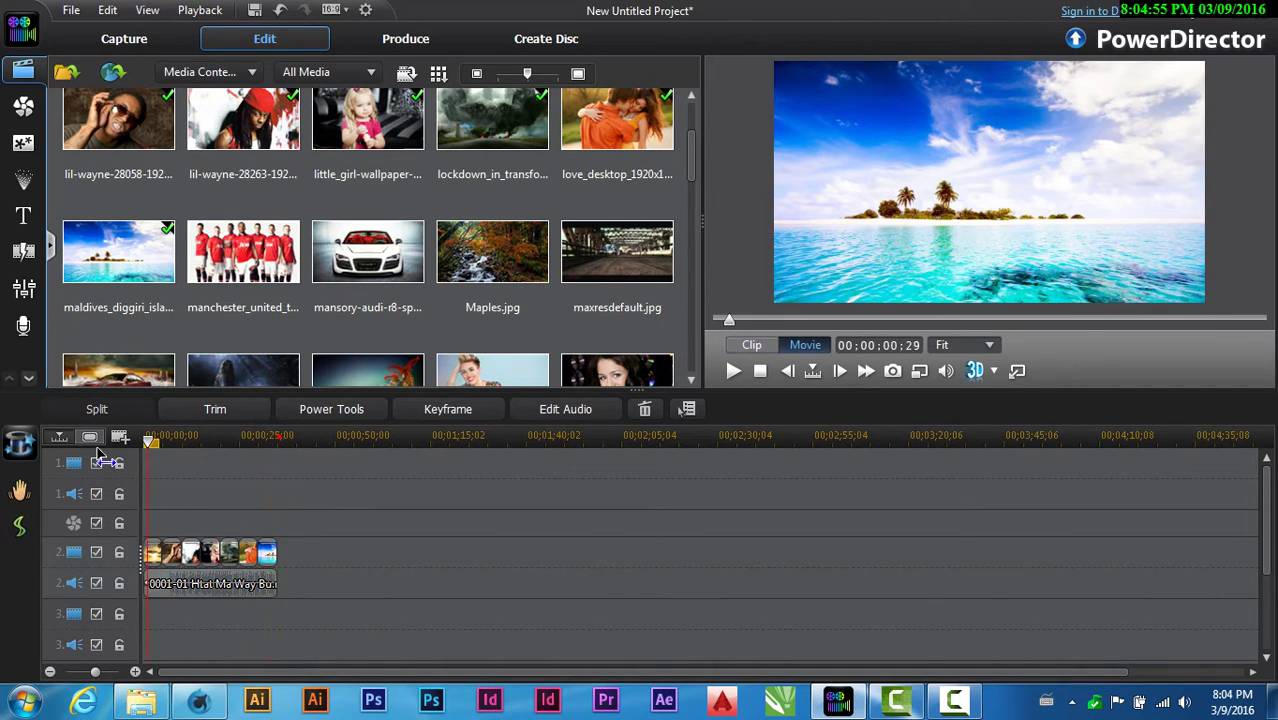
- Try extending the end of the music clip to about 00;01;11;04, and undo the change
left_click_drag(278, 583, 604, 640)
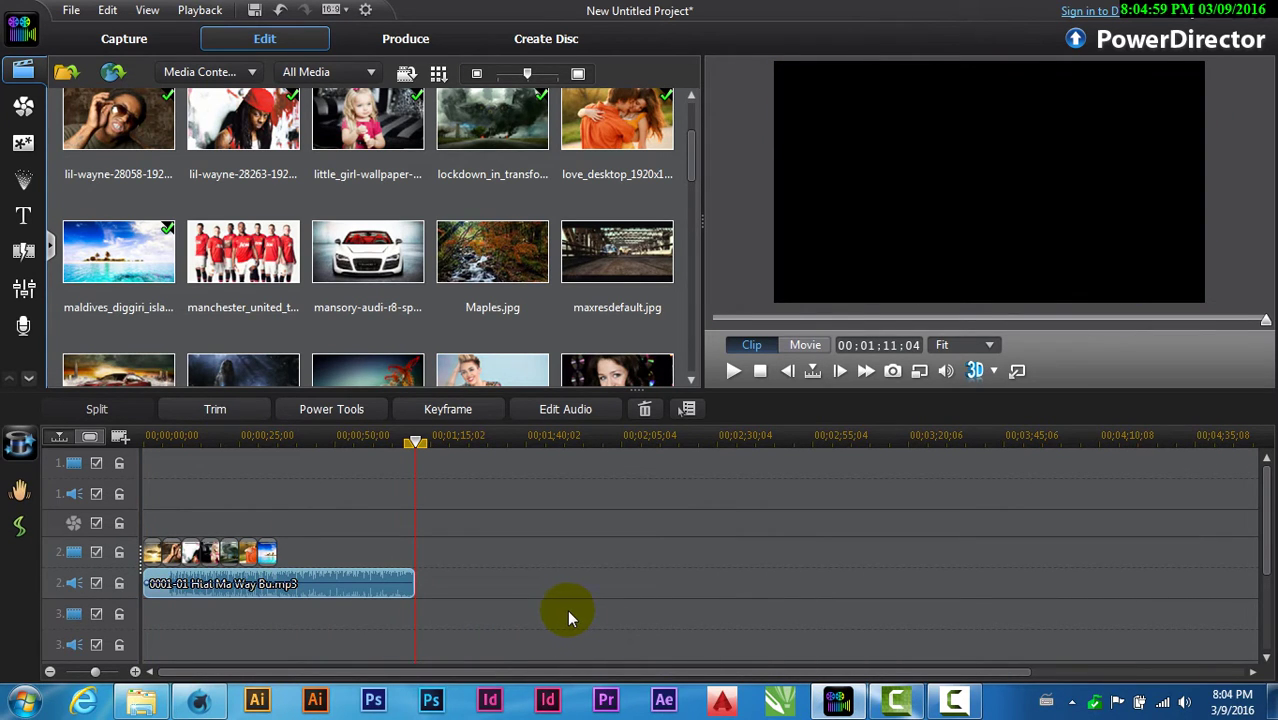
key("ctrl+z")
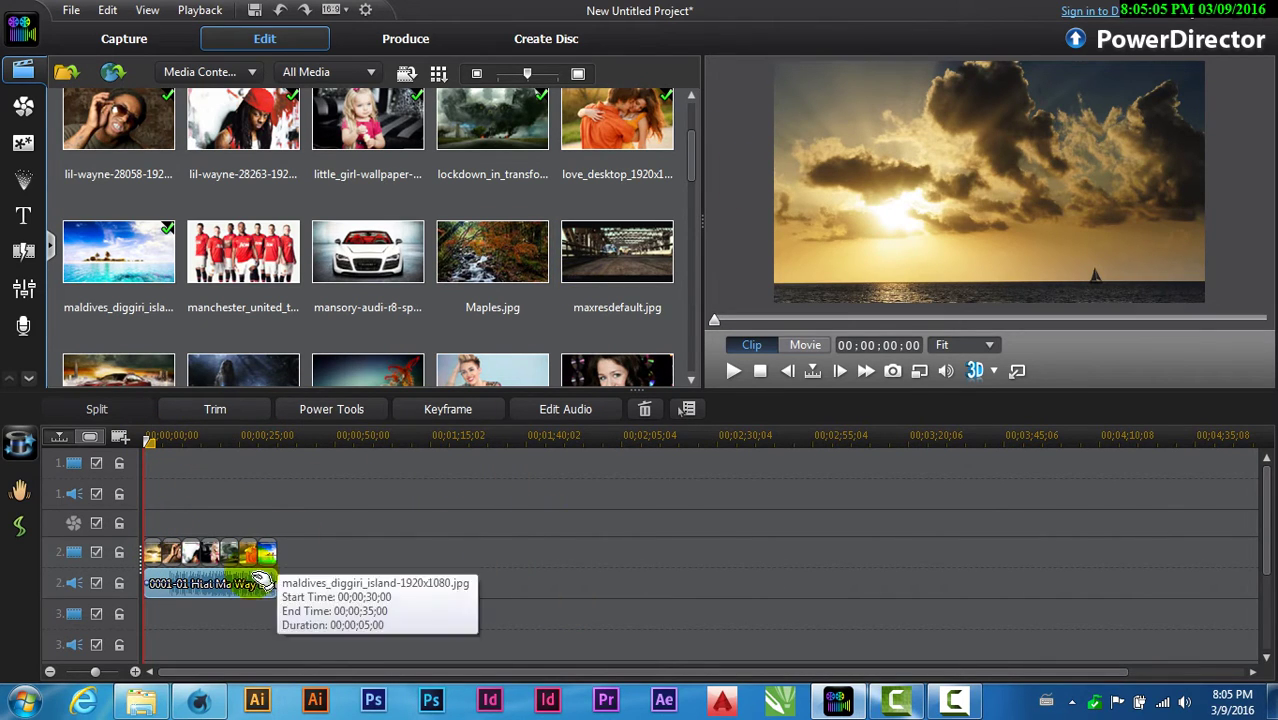
left_click(908, 232)
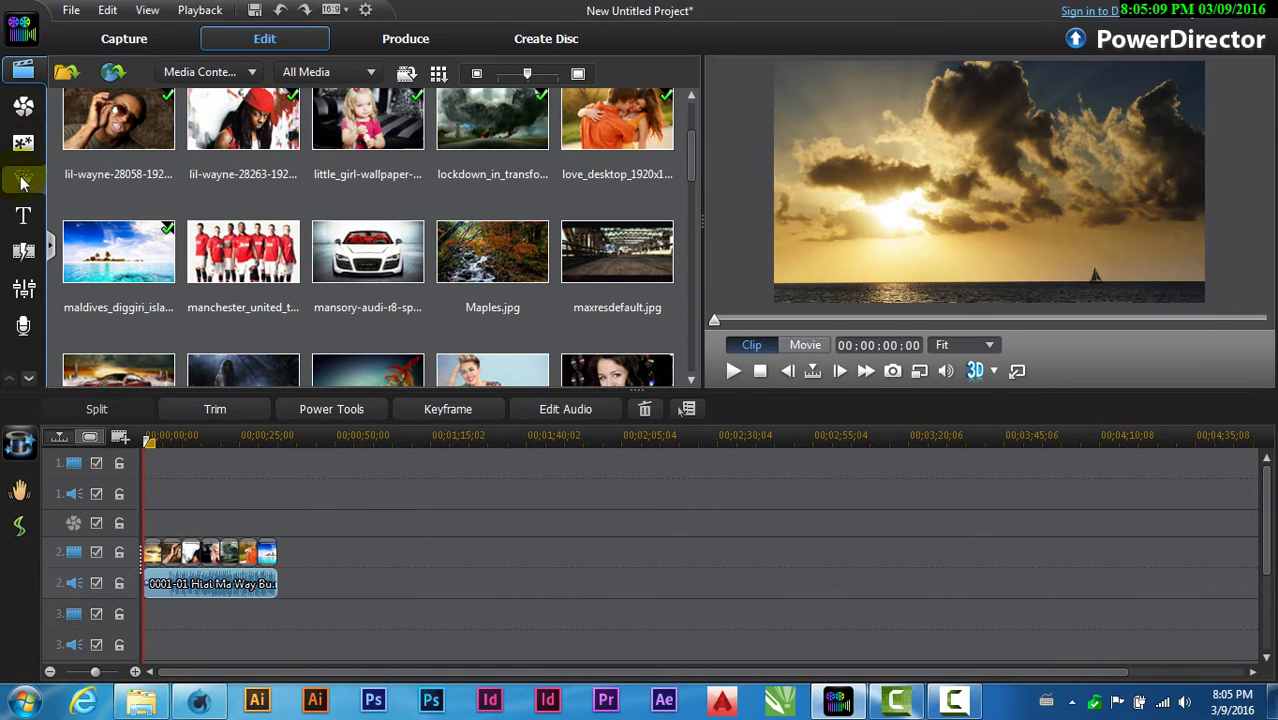
- Place the 3D transition Digital Transition Break between the Cloudy.jpg and lil-wayne-28058 clips on video track 2
left_click(24, 251)
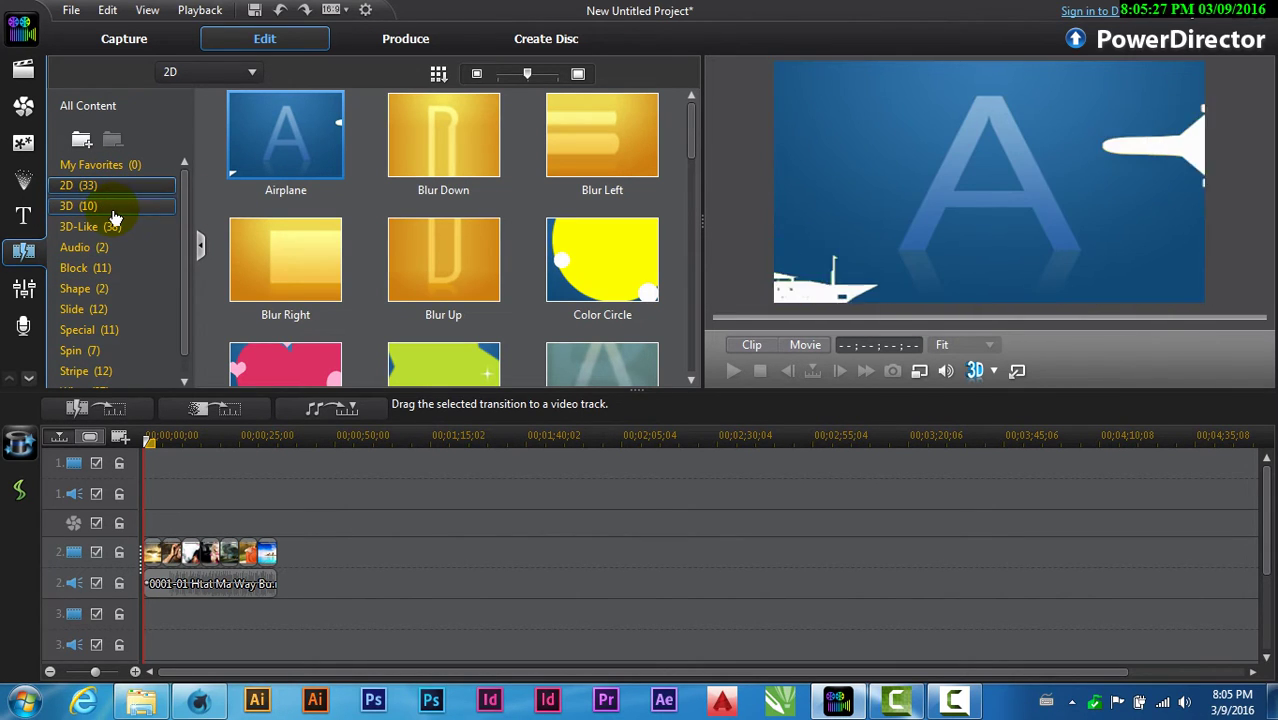
left_click(112, 212)
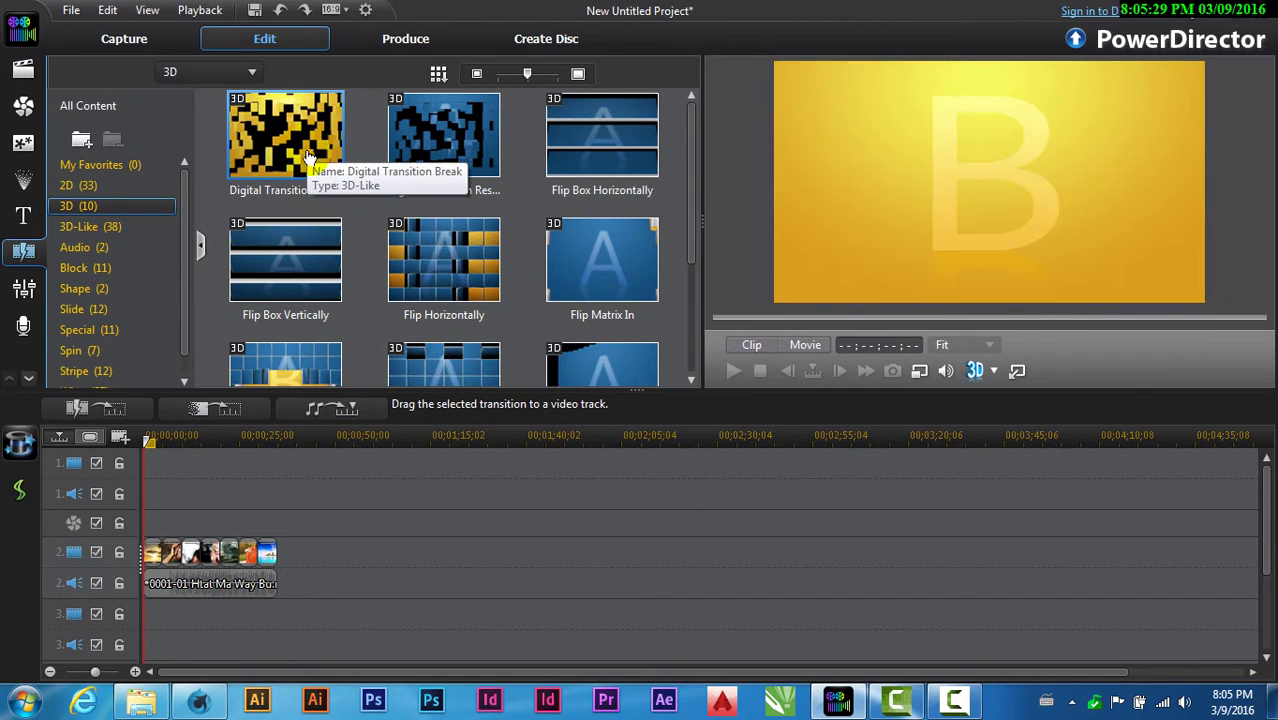
left_click(134, 671)
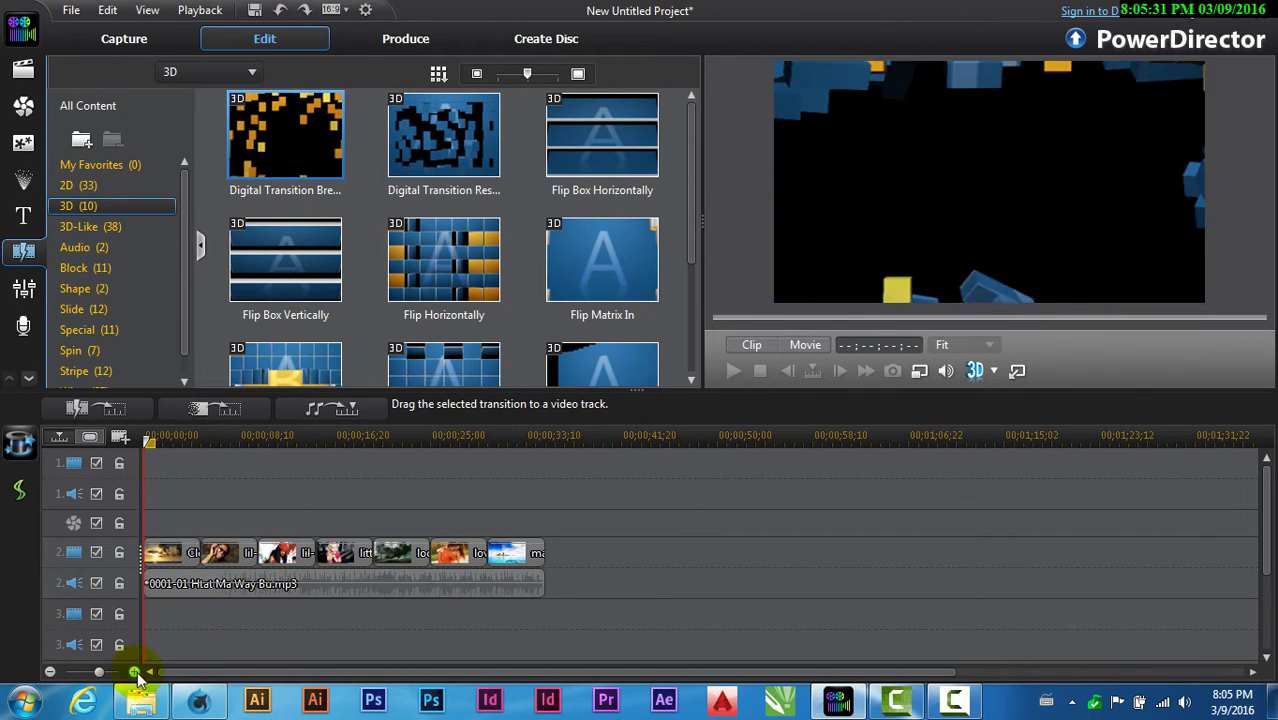
left_click_drag(271, 200, 205, 558)
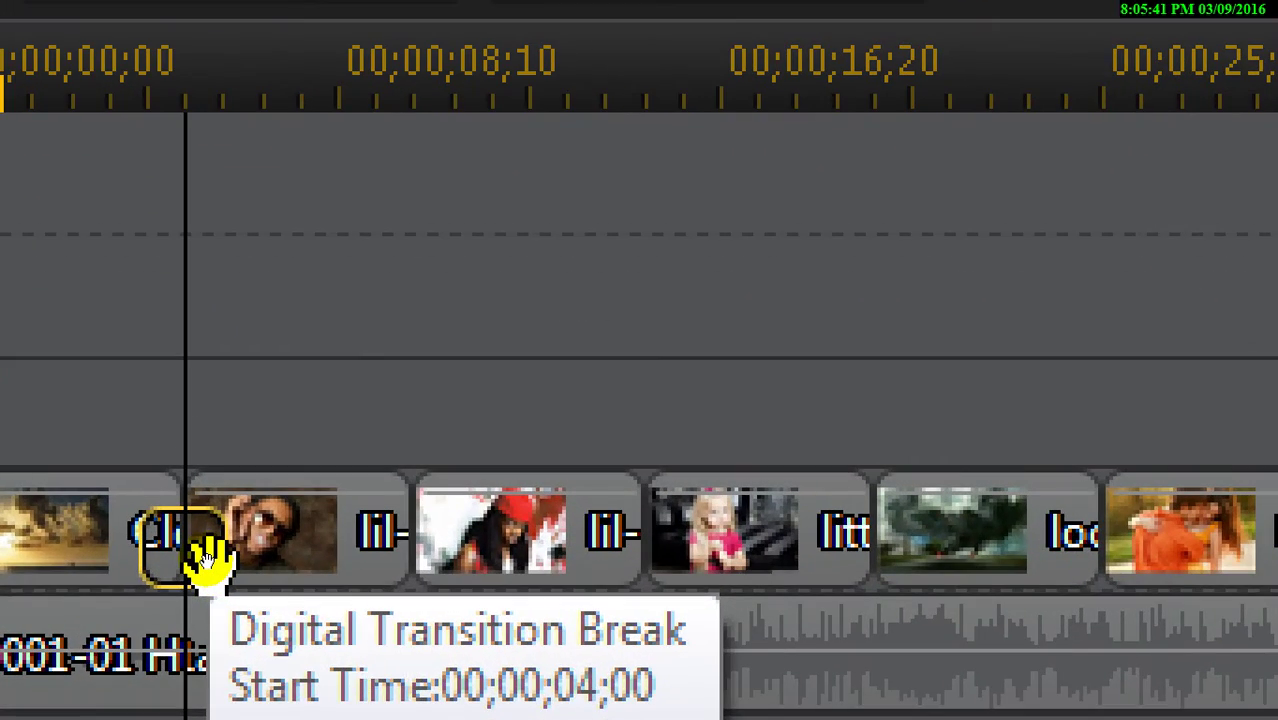
mouse_move(205, 558)
left_mouse_down()
mouse_move(391, 571)
mouse_move(258, 560)
left_mouse_up()
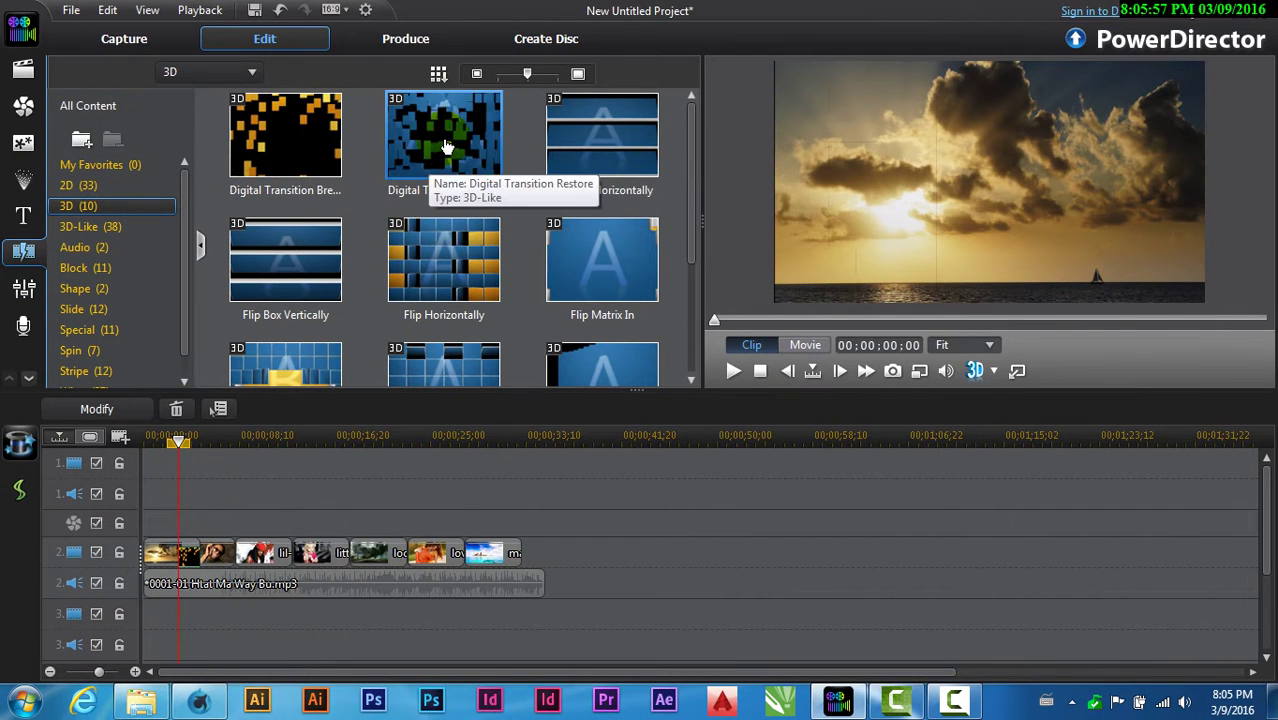
- Place Digital Transition Restore between the two lil-wayne clips and Flip Box Horizontally between the lil-wayne-28263 and little_girl clips
left_click_drag(432, 125, 222, 552)
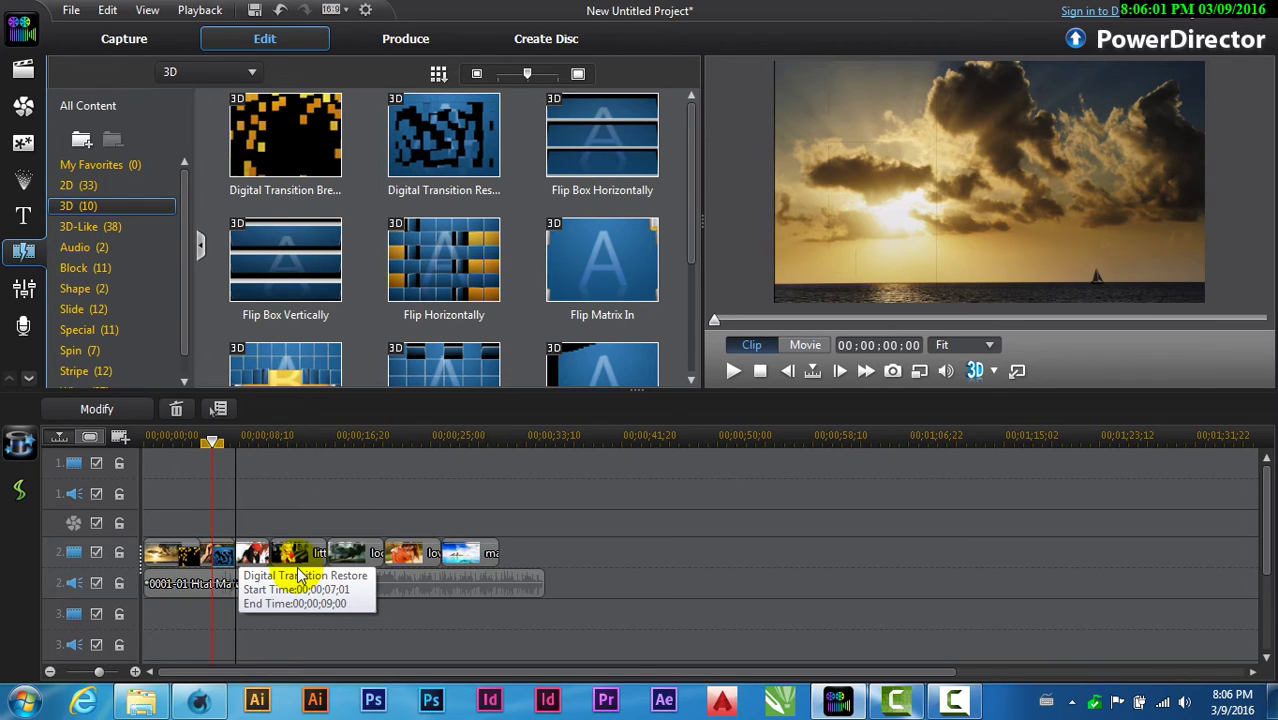
left_click(580, 160)
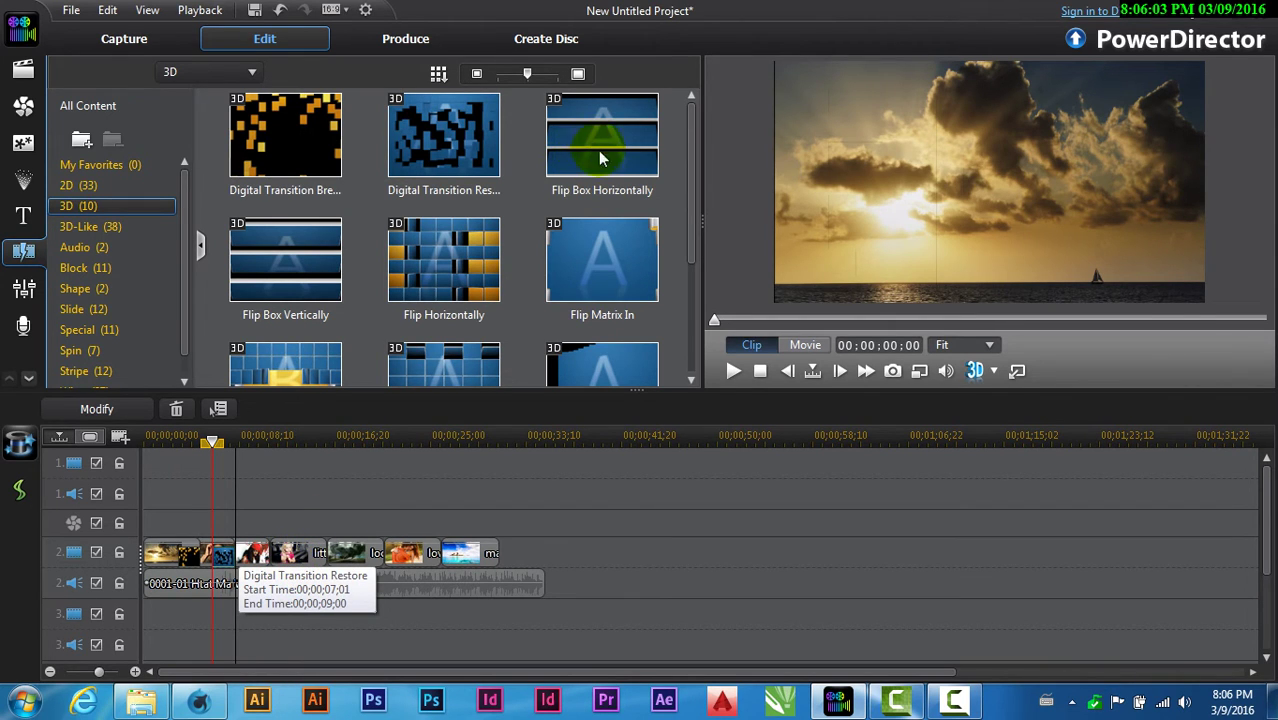
left_click_drag(587, 152, 300, 579)
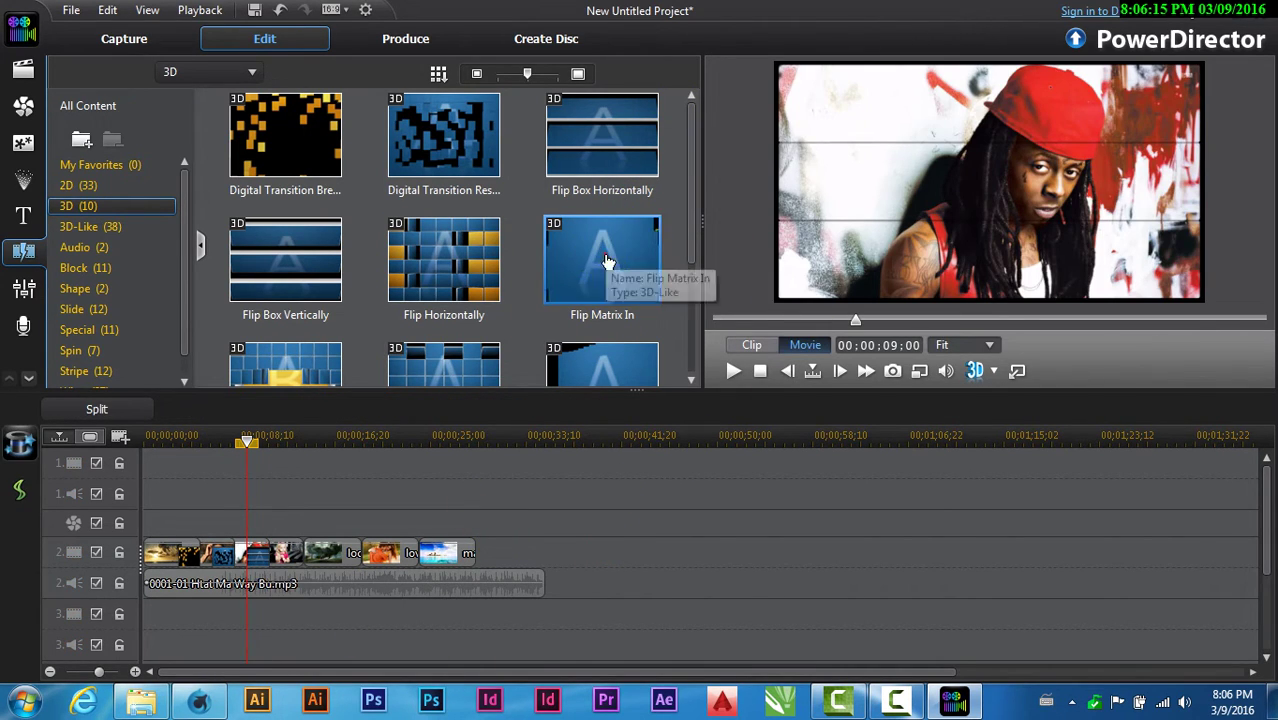
- Place Flip Matrix In between the little_girl and lockdown clips and Flip Matrix Out between the lockdown and love_desktop clips
left_click_drag(585, 251, 382, 505)
left_click_drag(322, 563, 295, 558)
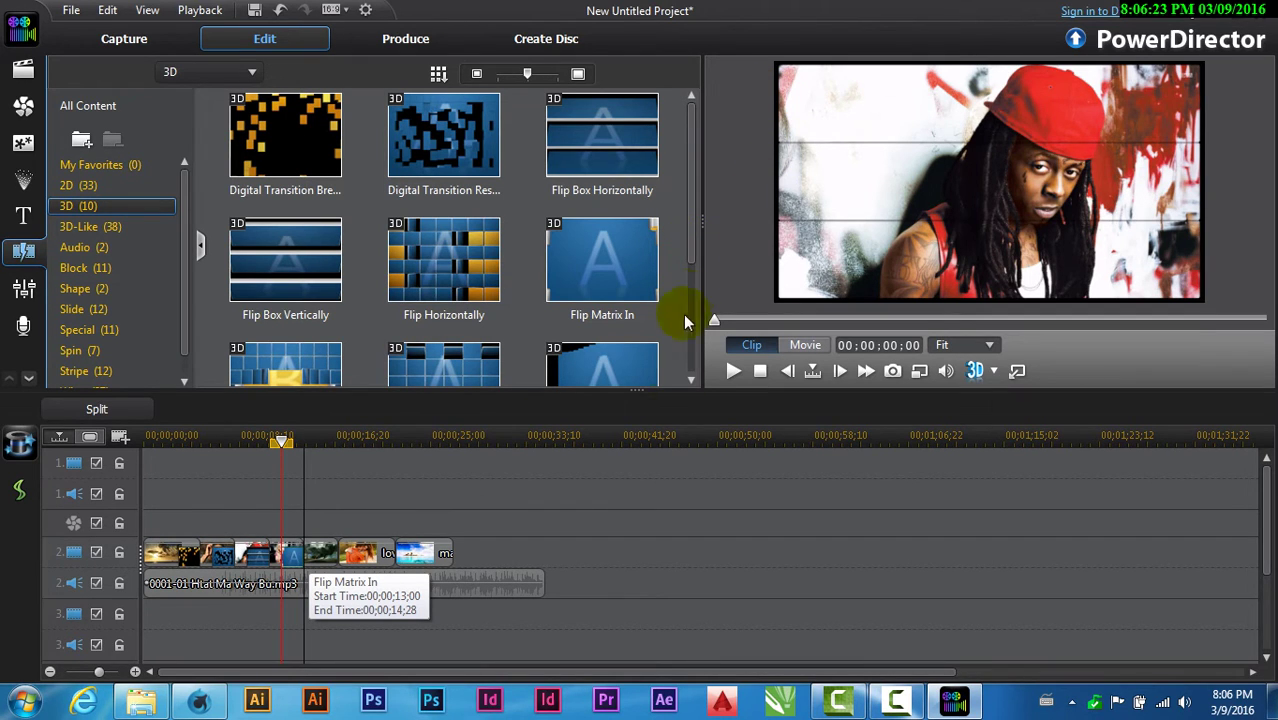
left_click(557, 511)
scroll(557, 511, "down", 2)
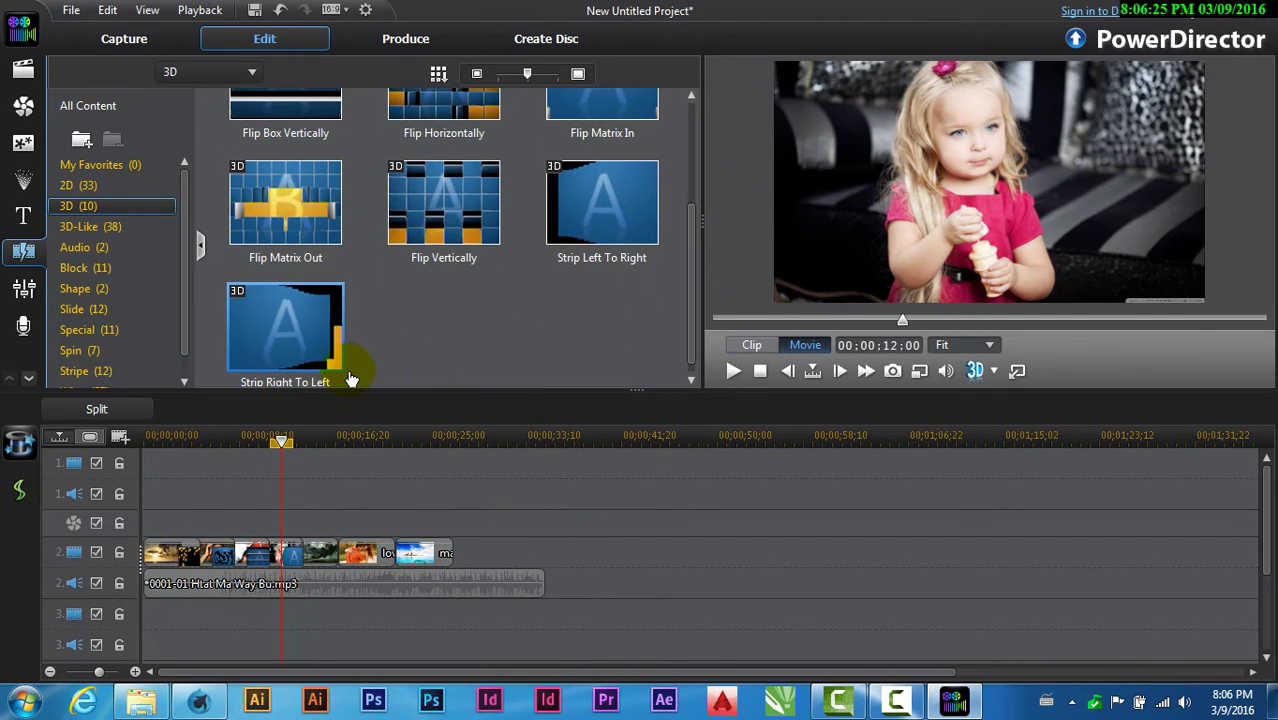
left_click_drag(298, 207, 321, 500)
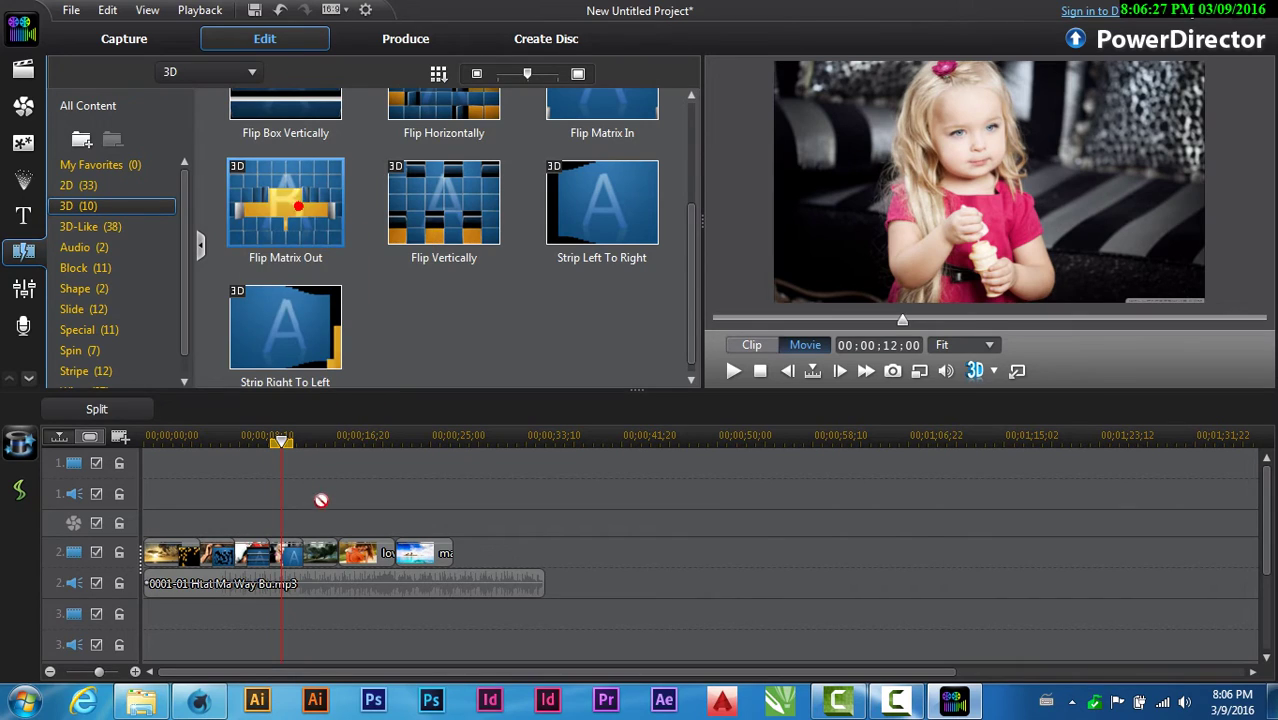
left_click_drag(330, 552, 334, 558)
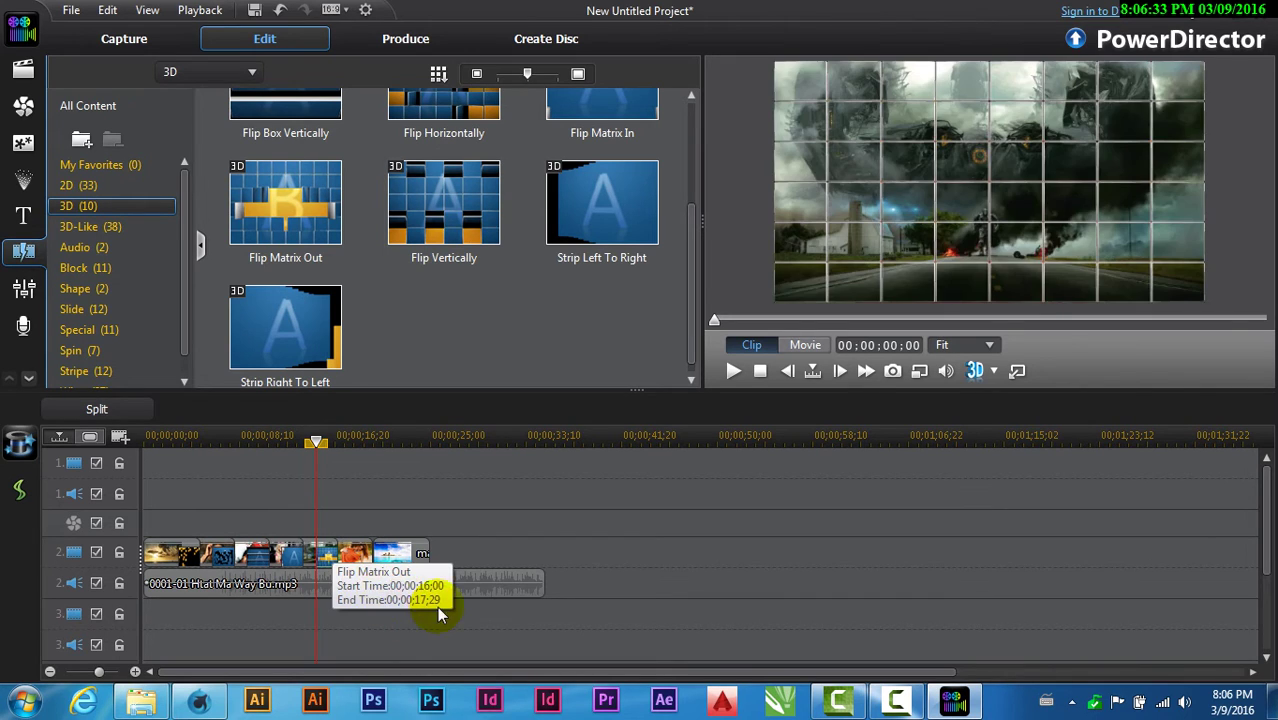
- Place Strip Left To Right between the love_desktop and maldives clips and Strip Right To Left at the end of the maldives clip
left_click(580, 205)
left_click_drag(590, 224, 372, 556)
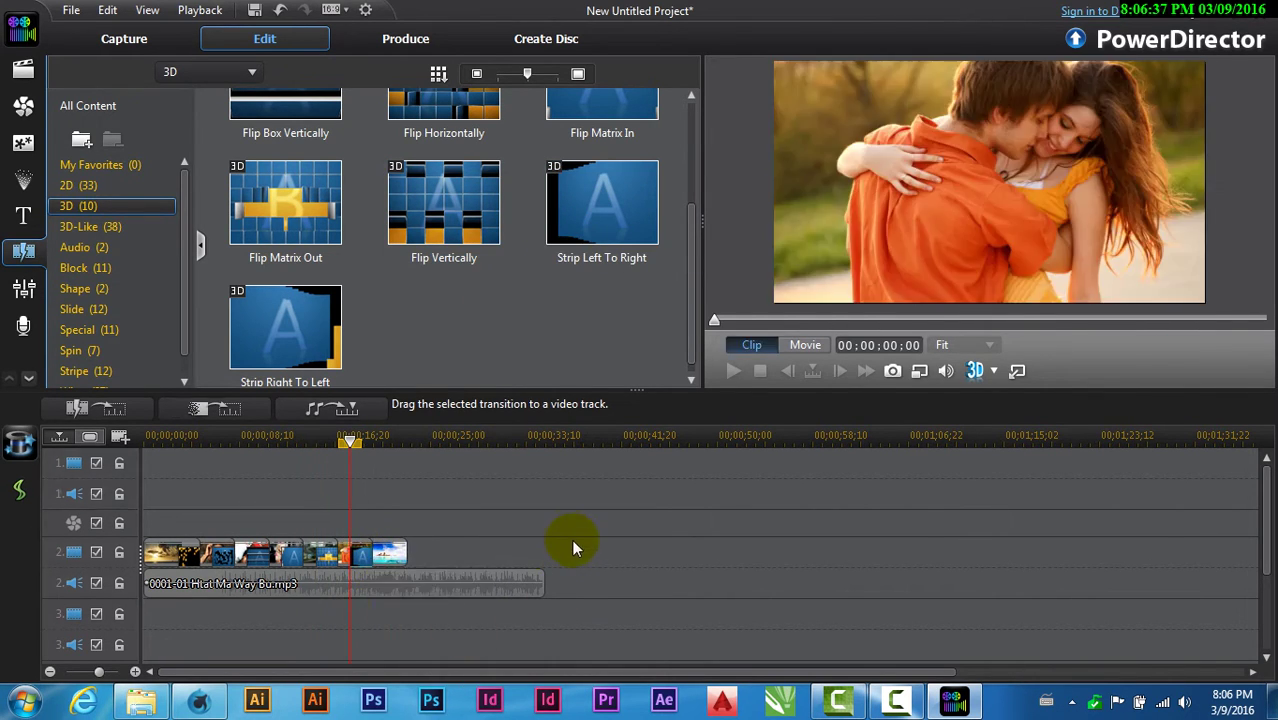
left_click_drag(294, 342, 424, 483)
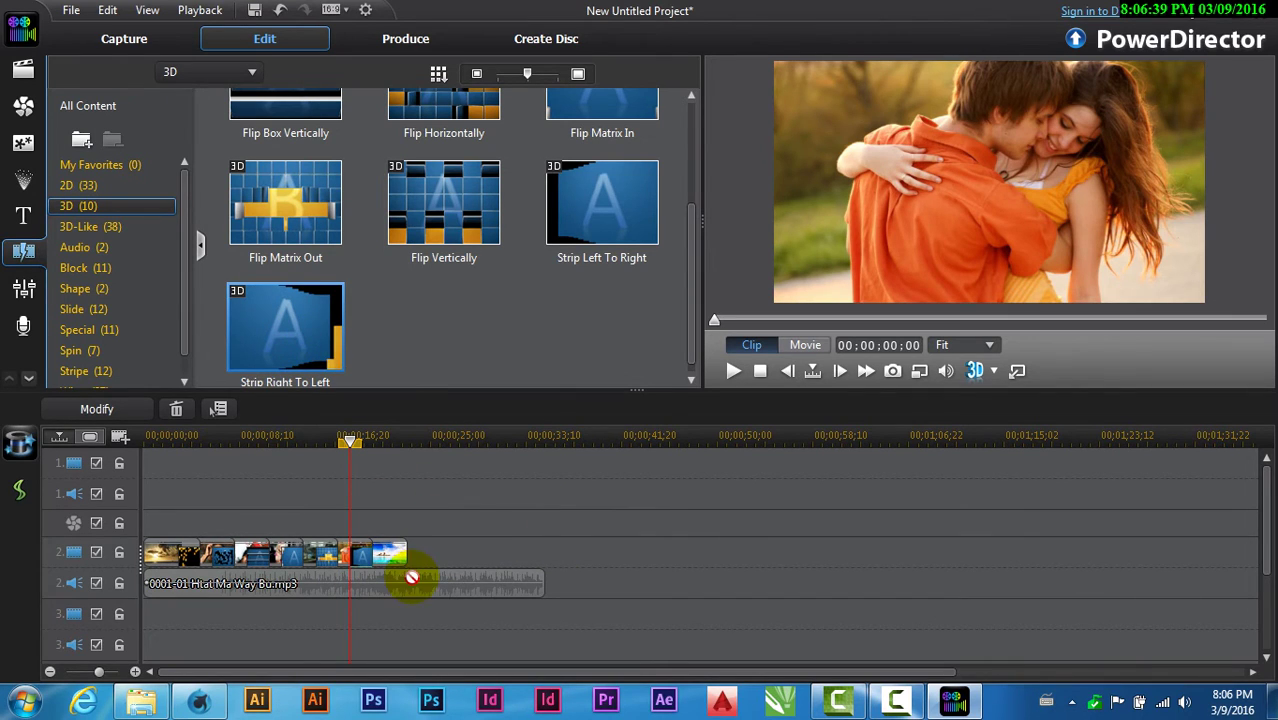
left_click_drag(411, 577, 405, 556)
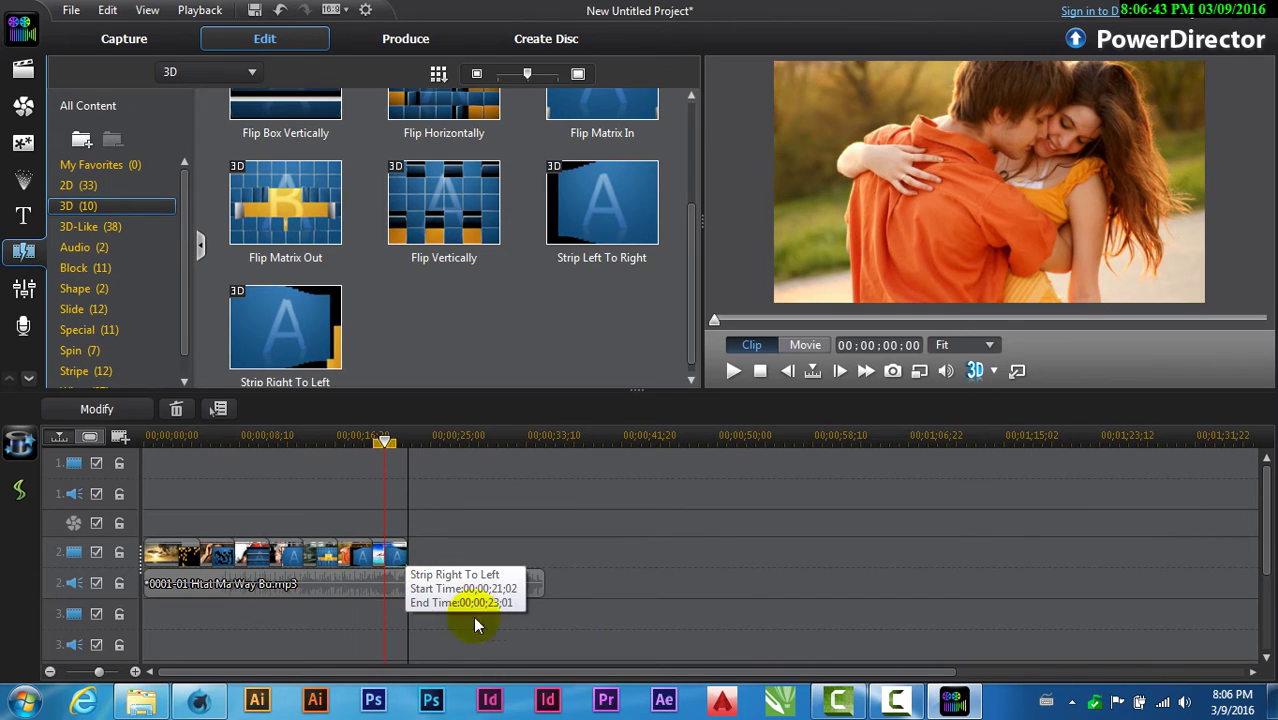
left_click(713, 600)
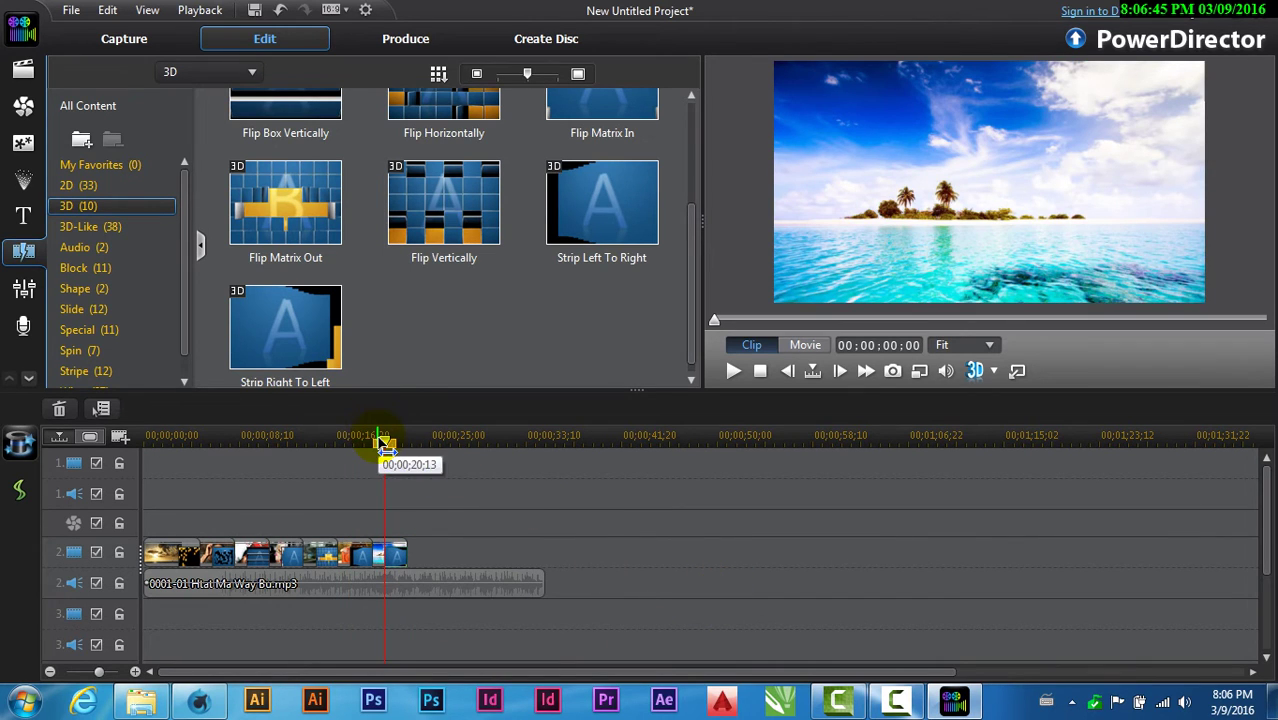
- Shorten the music clip to the end of the last image clip at 00;00;23;00, using Trim Only
key("Home")
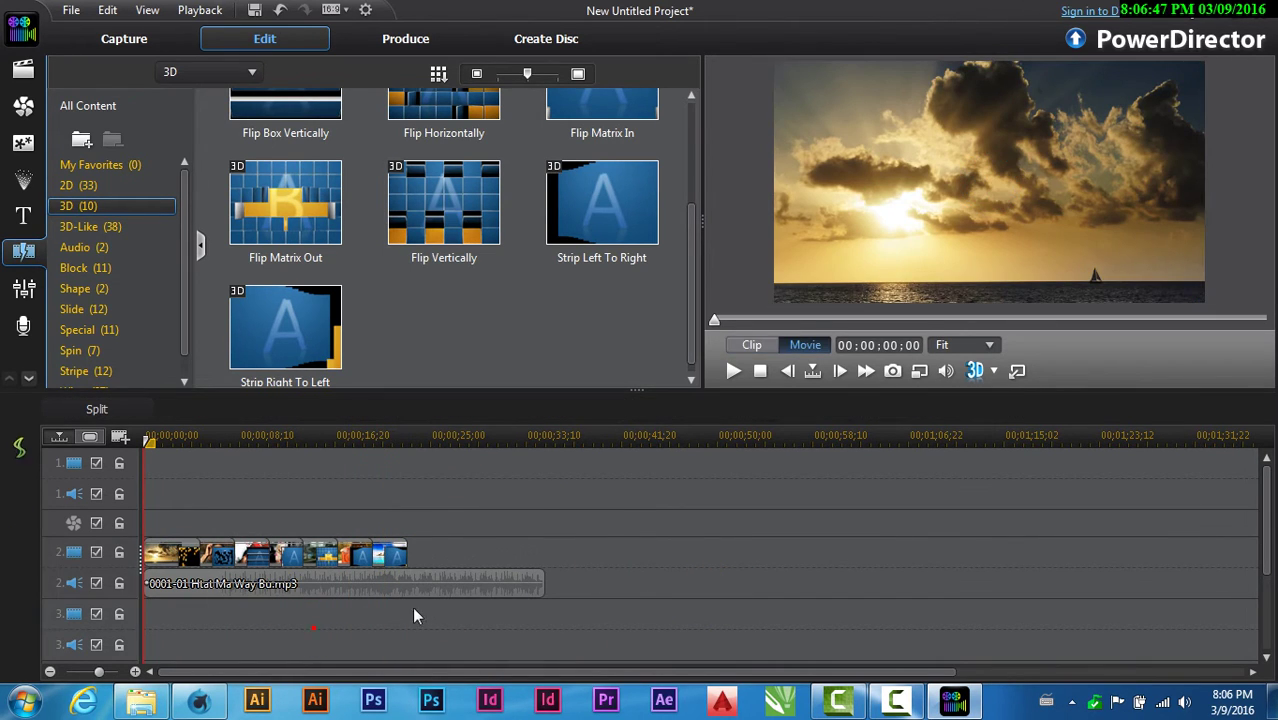
left_click(455, 585)
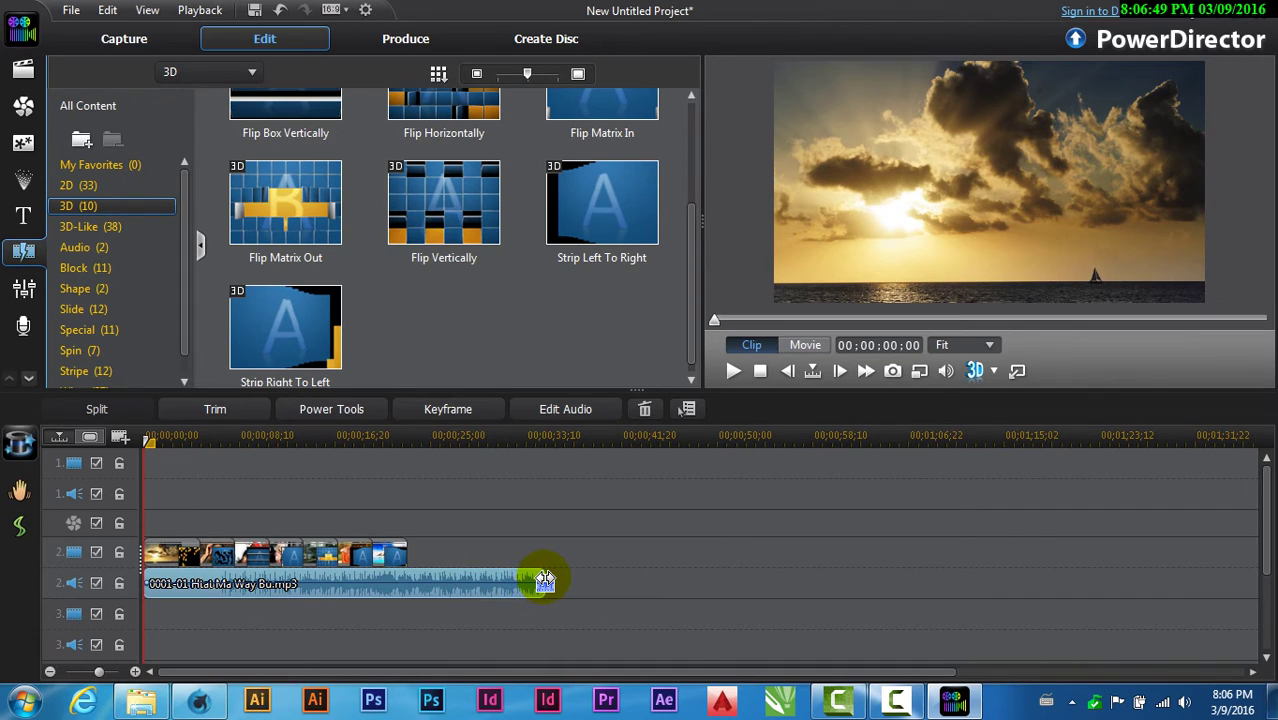
left_click_drag(545, 580, 410, 585)
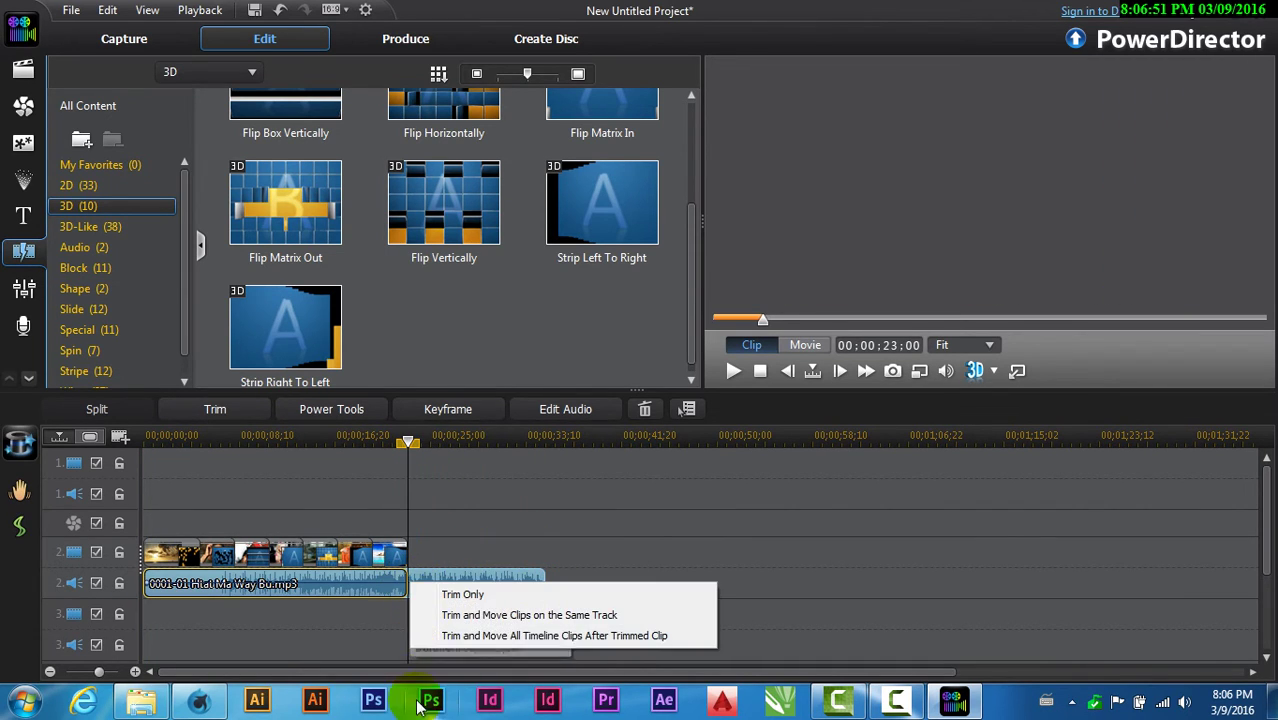
left_click(503, 596)
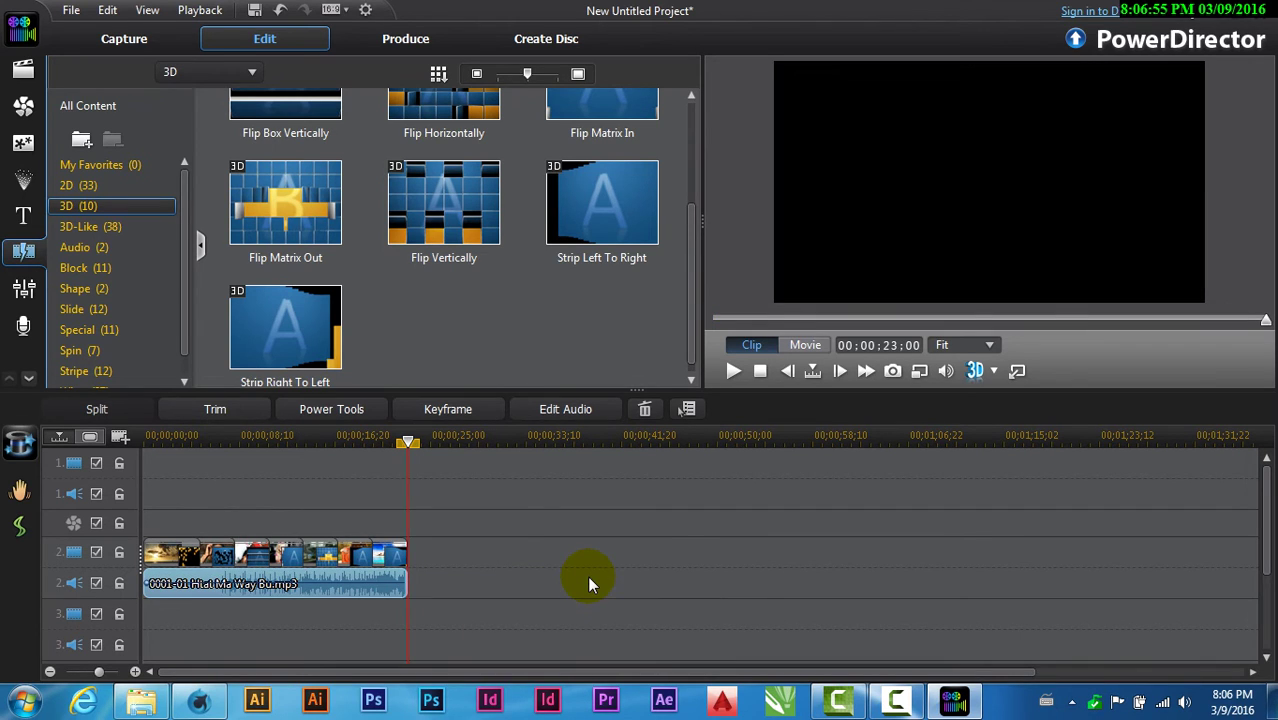
left_click(530, 548)
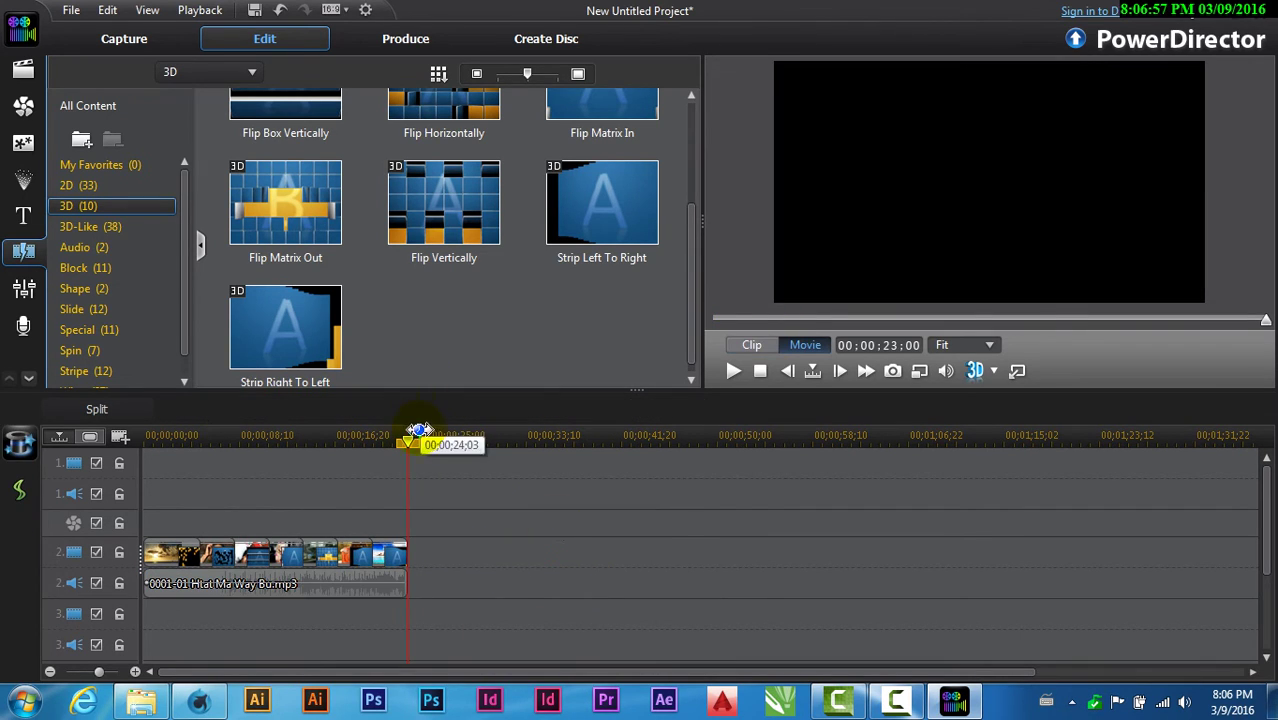
- Play the slideshow from the start of the timeline to review the transitions together with the music
key("Home")
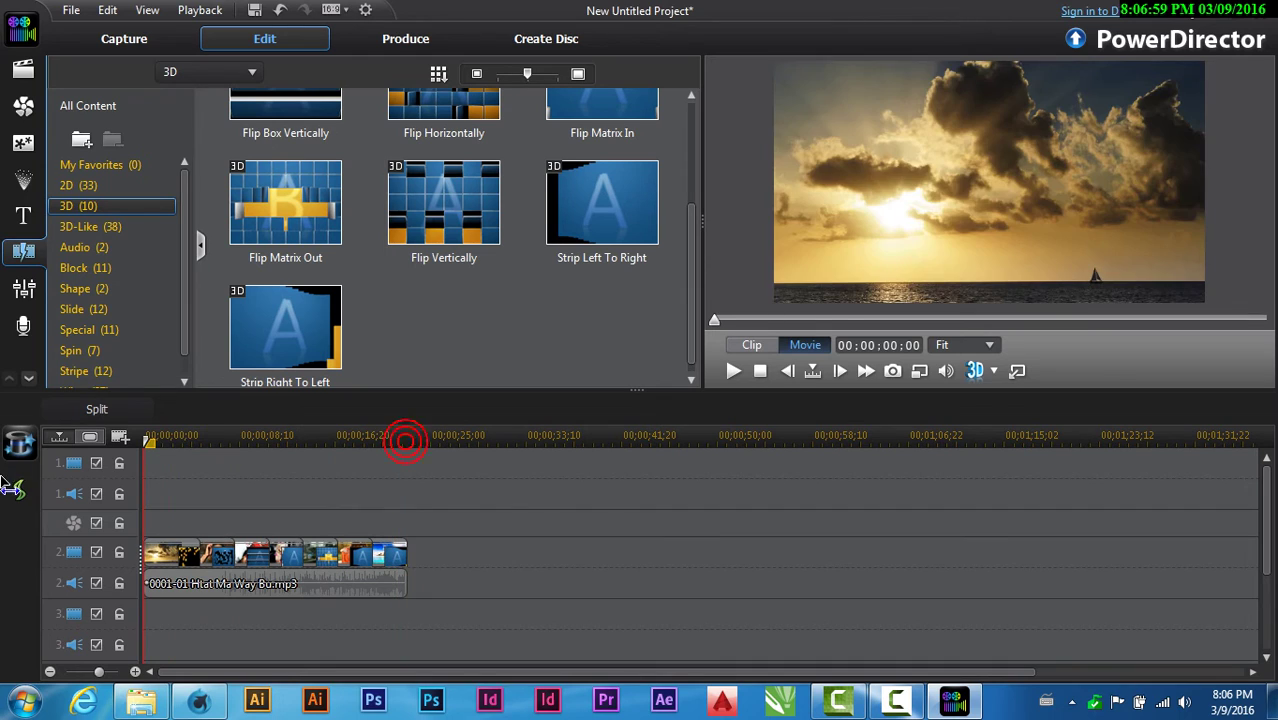
left_click(1186, 705)
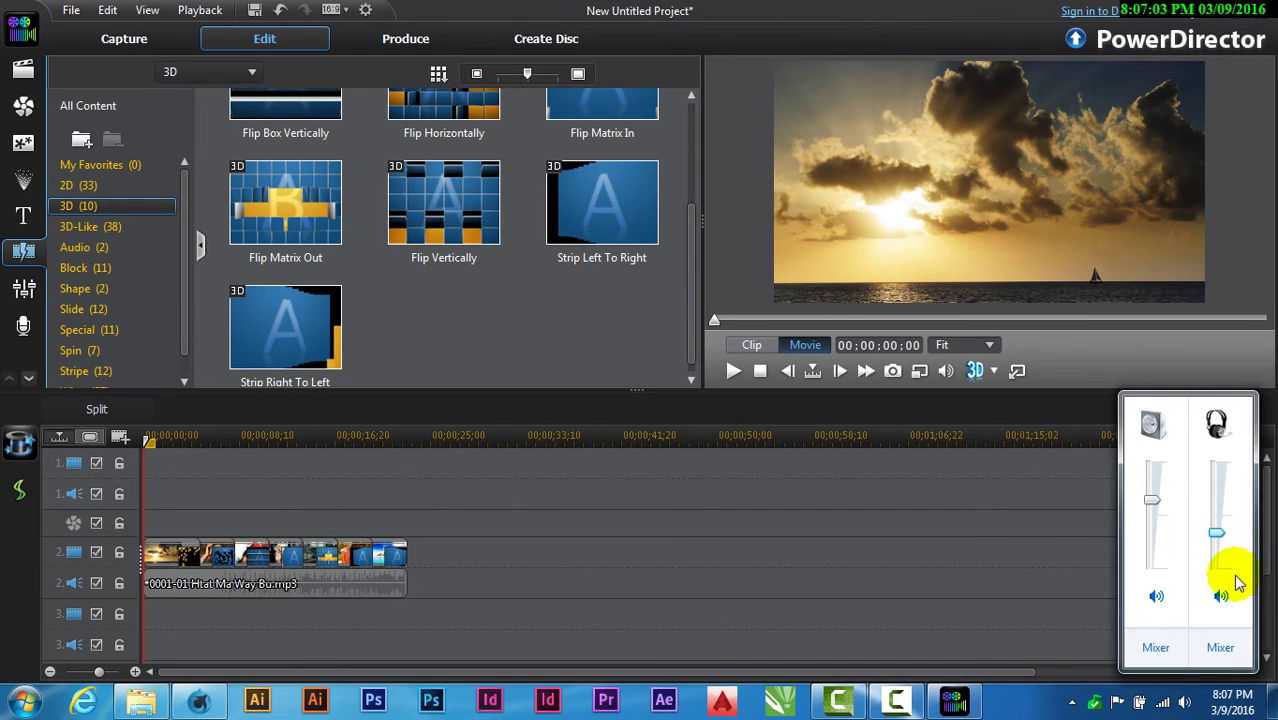
left_click(955, 624)
left_click(738, 371)
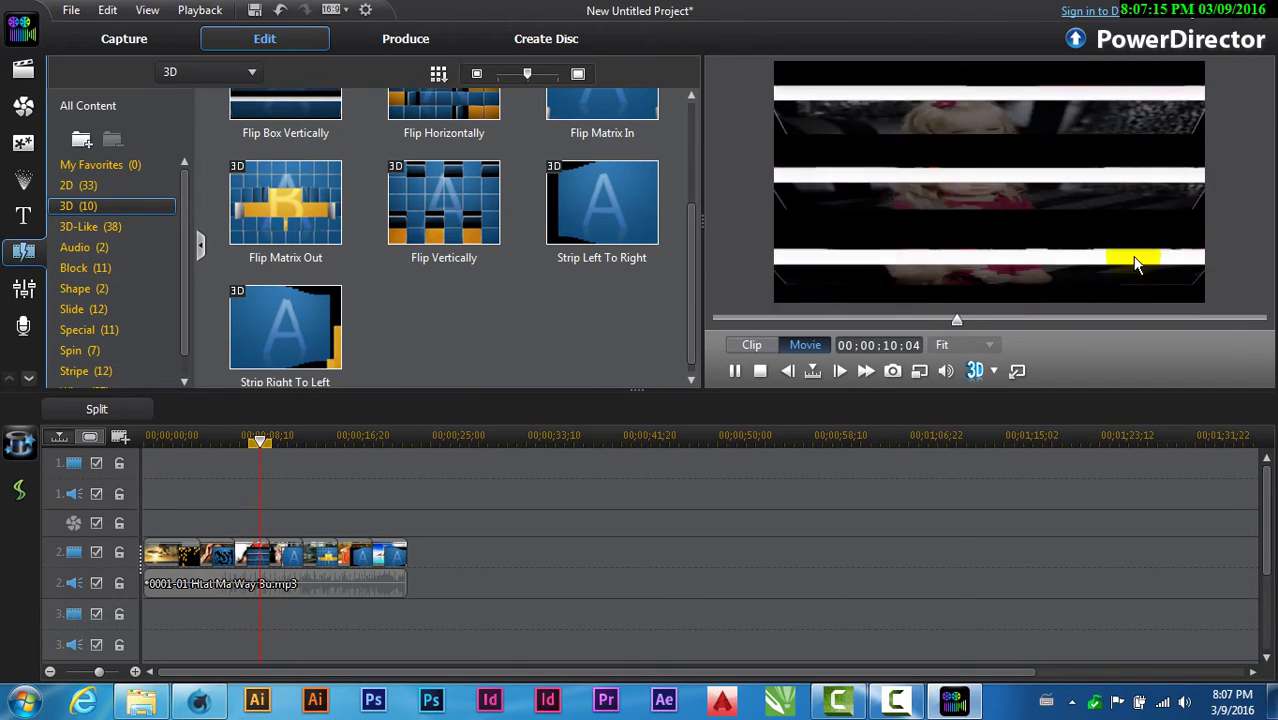
left_click(480, 551)
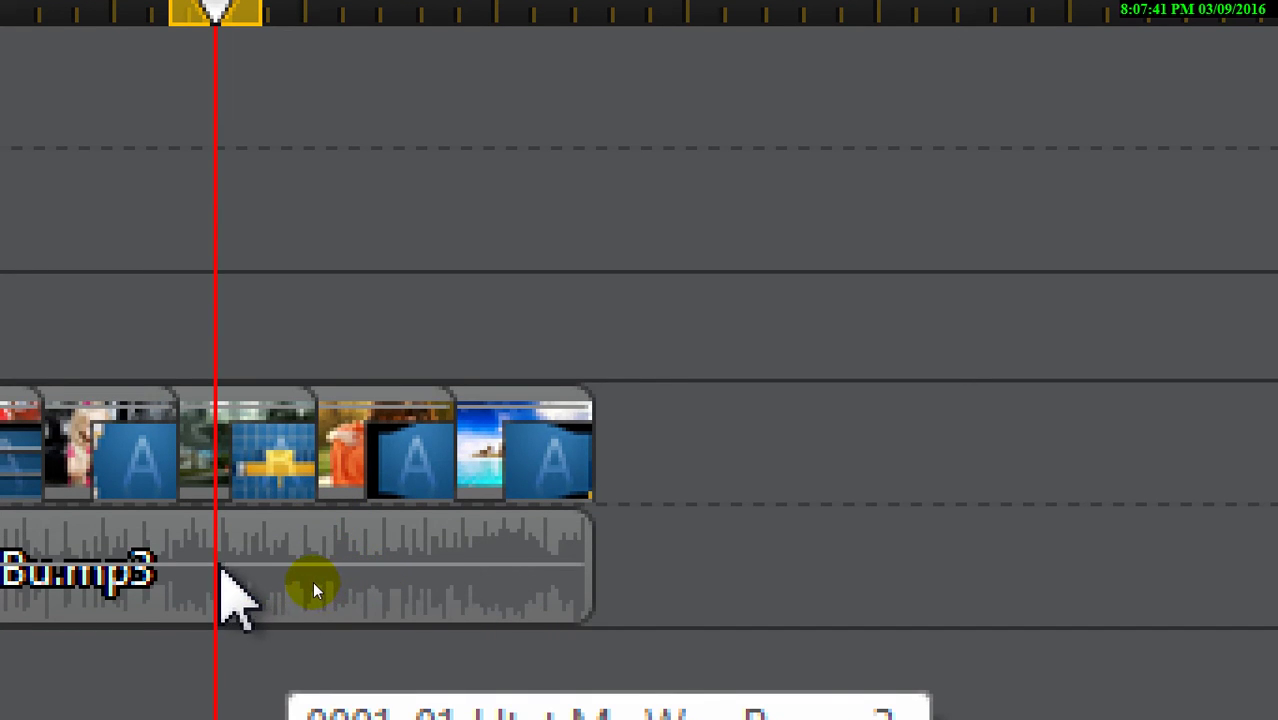
- Add a volume keyframe to the music clip at 00;00;14;21 and lower the level towards the clip's end for a fade-out
left_click(223, 578)
mouse_move(222, 545)
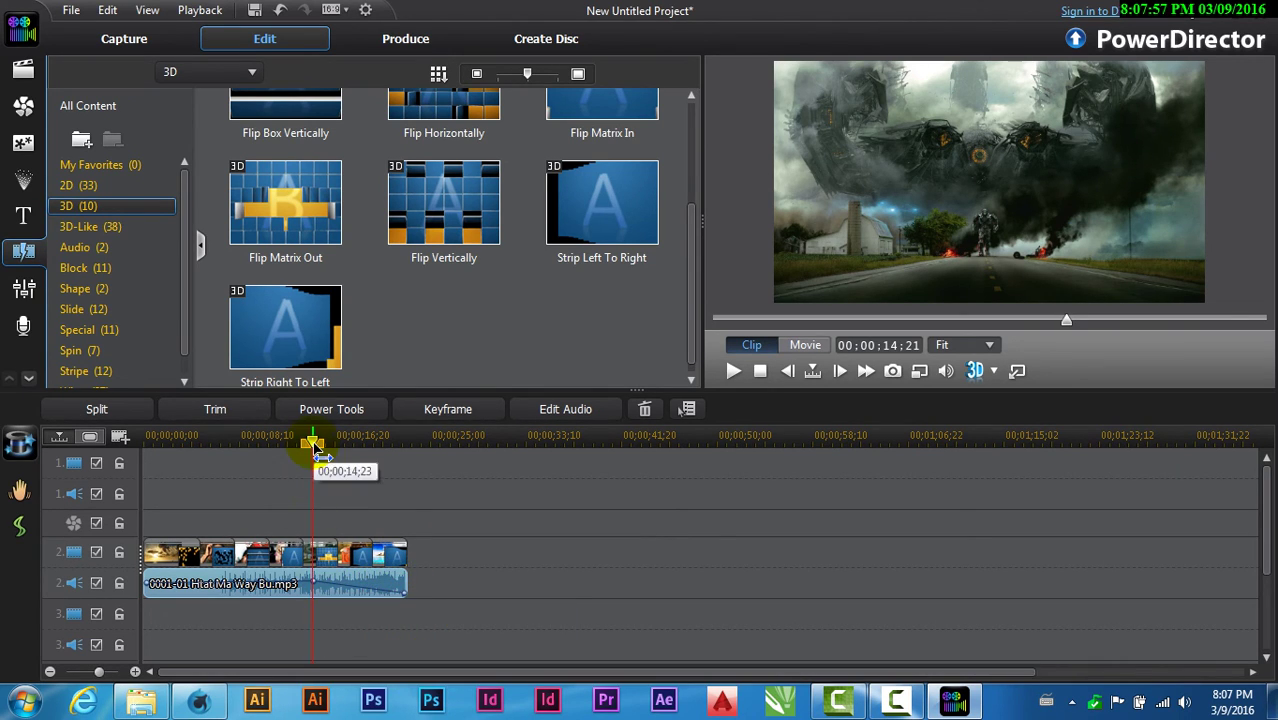
- Preview the music clip on its own from 00;00;12;00 to check the volume fade, and pause shortly after the fade's start area
left_click_drag(313, 442, 281, 443)
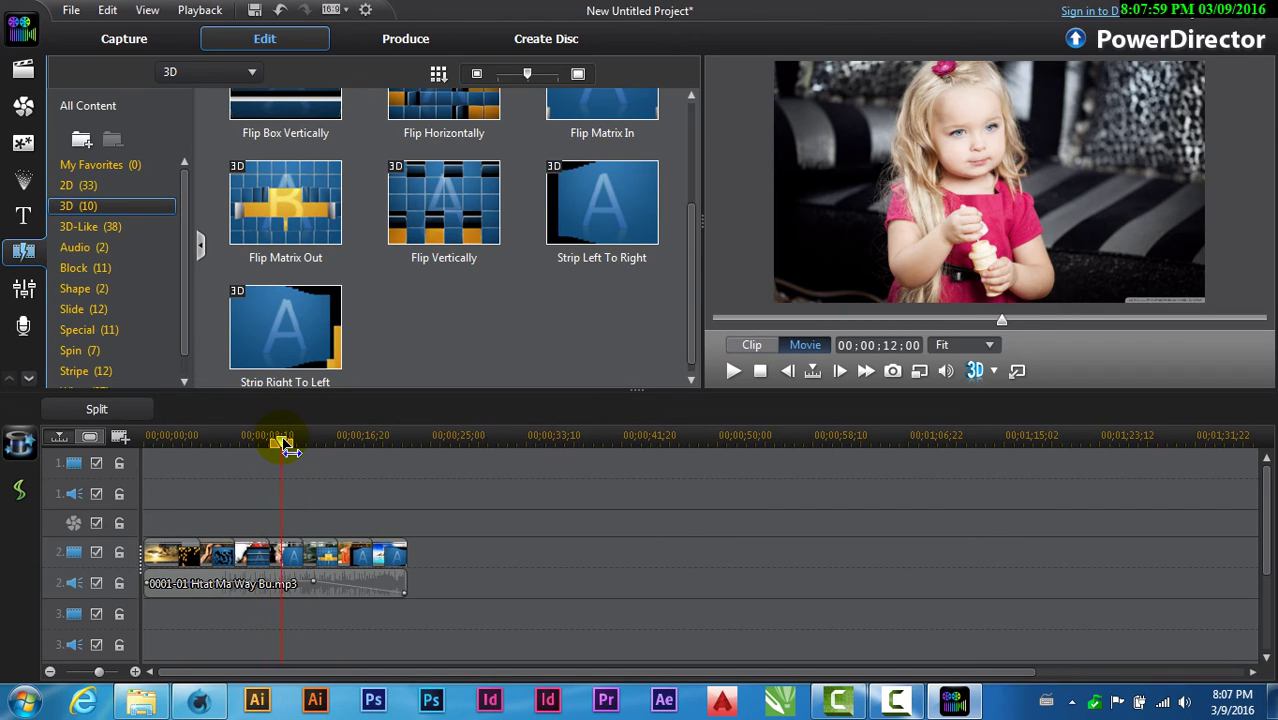
left_click(500, 522)
left_click(487, 578)
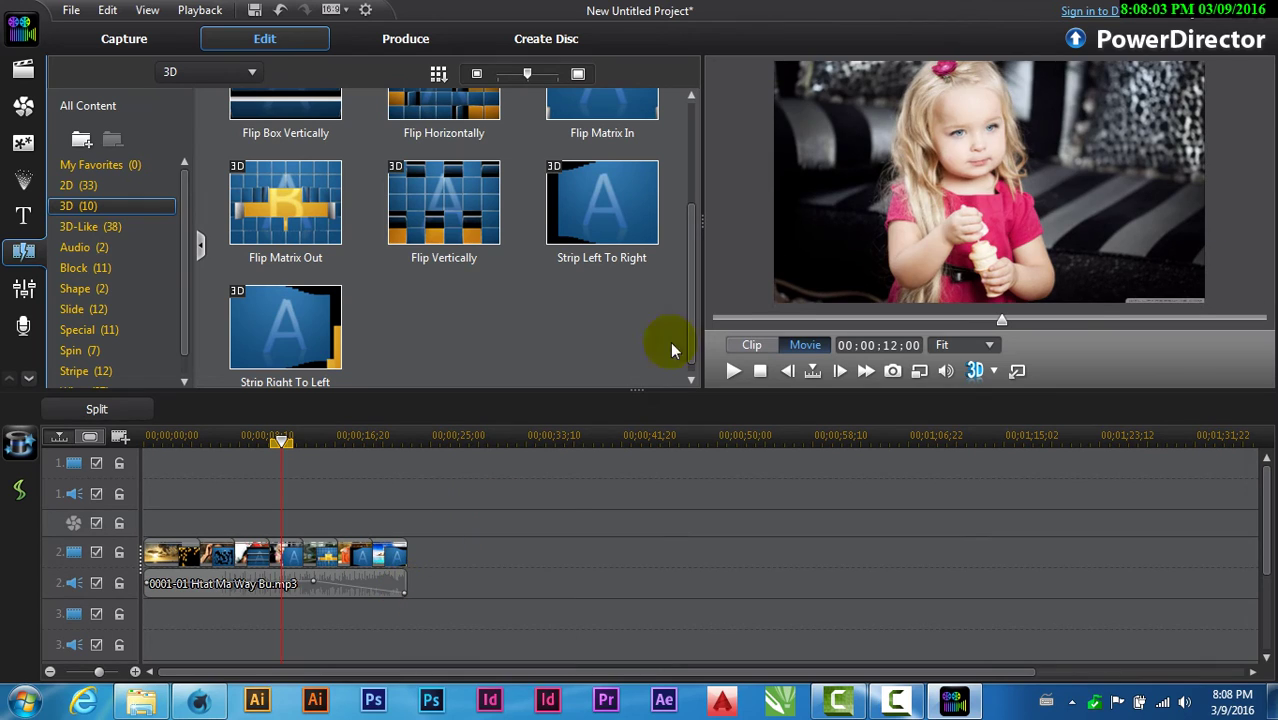
left_click(259, 587)
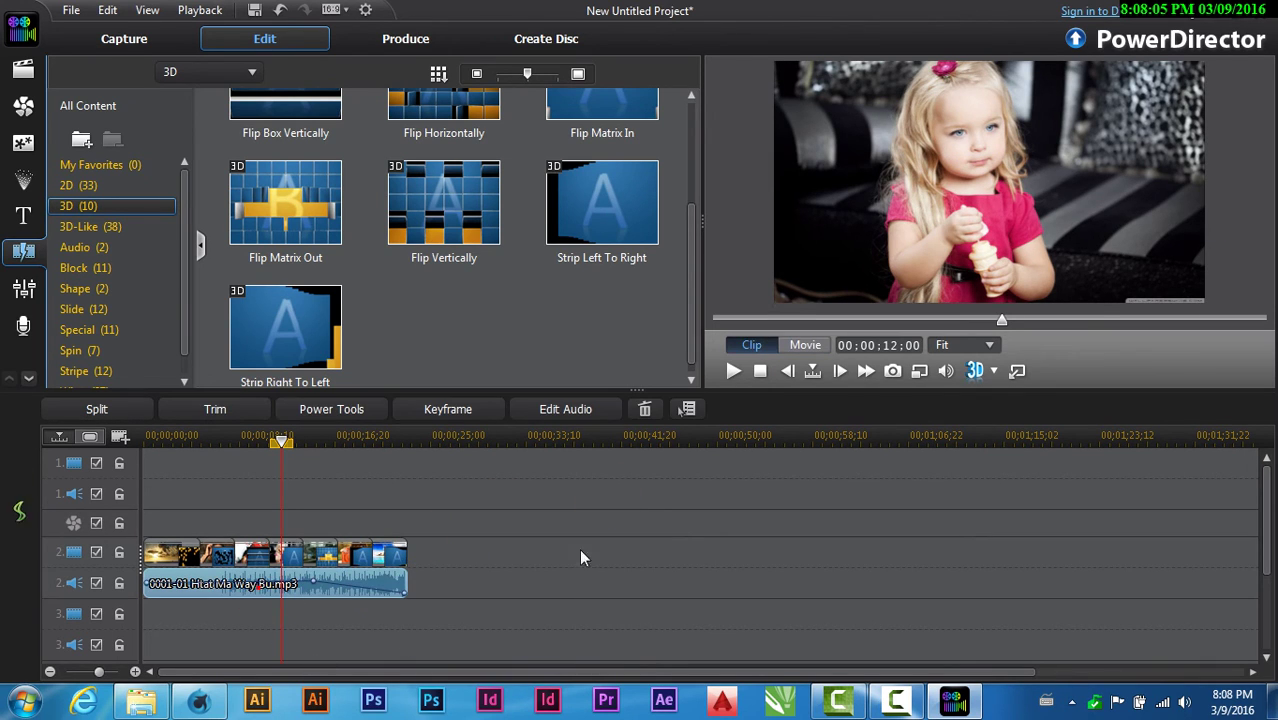
left_click(730, 373)
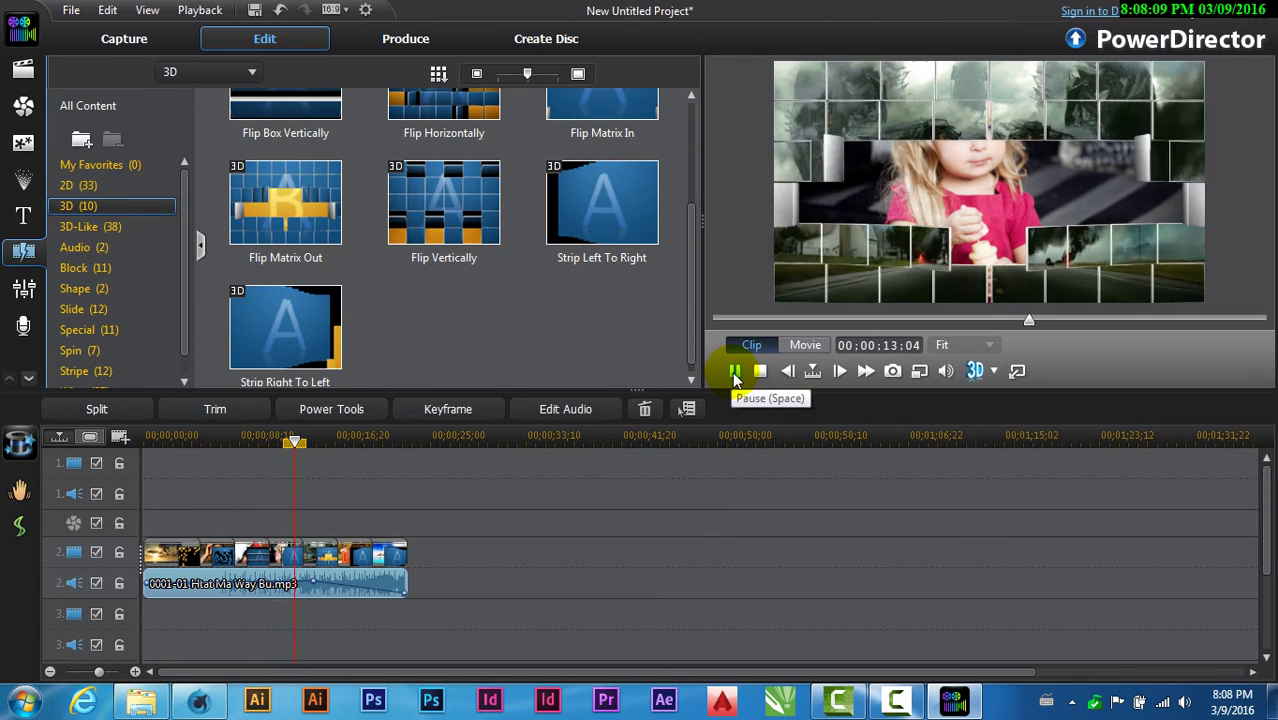
left_click(733, 373)
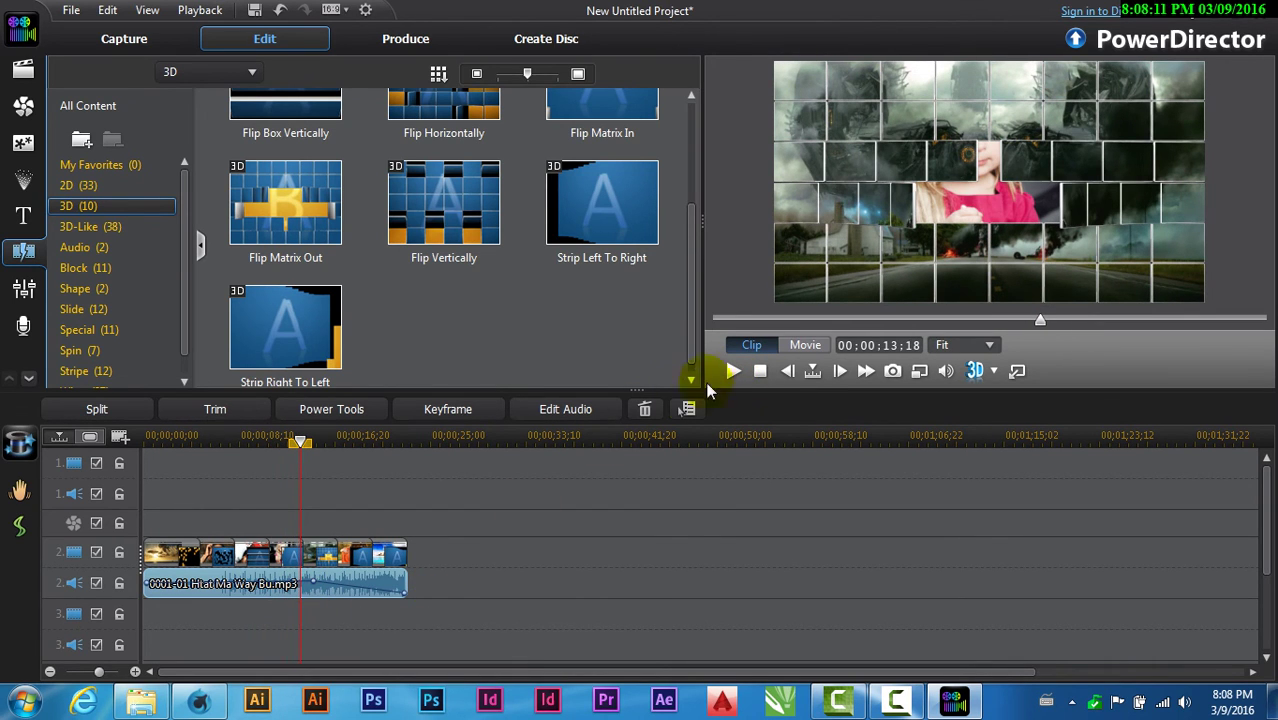
- Play the whole movie from 00;00;13;12 to review the slideshow together with the music's fade-out
left_click(343, 486)
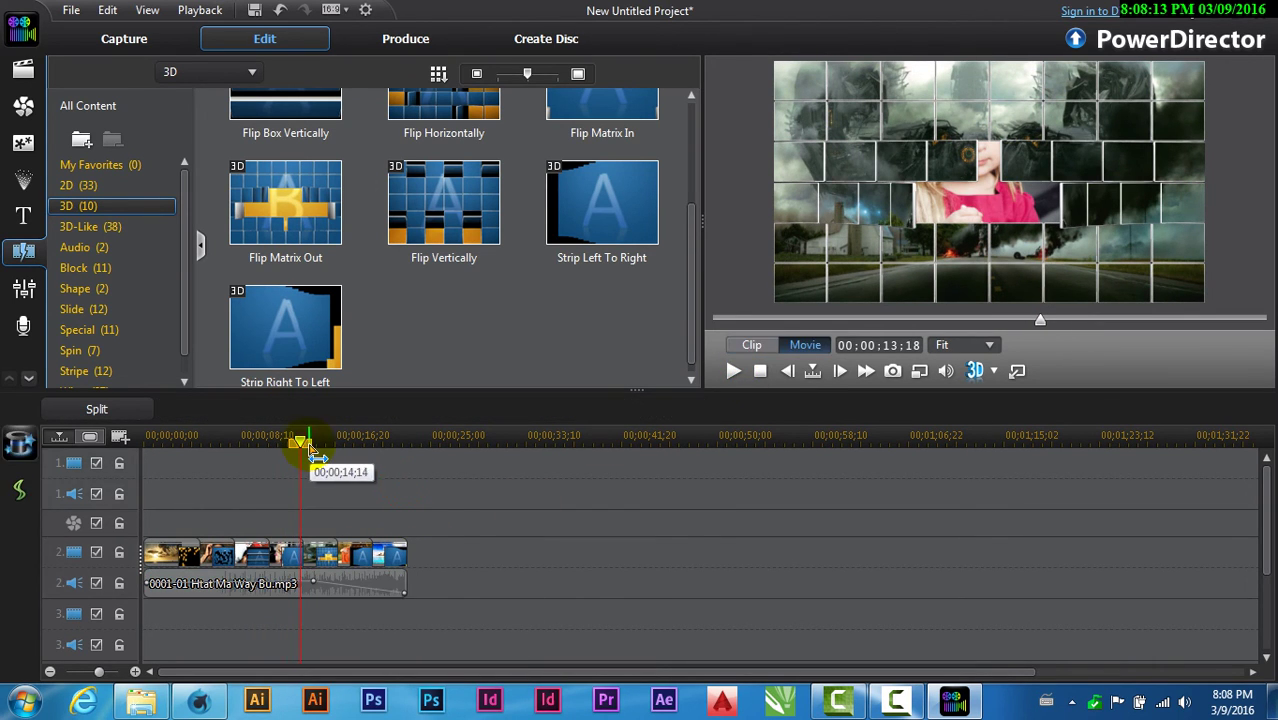
mouse_move(299, 440)
left_mouse_down()
mouse_move(258, 446)
mouse_move(298, 450)
left_mouse_up()
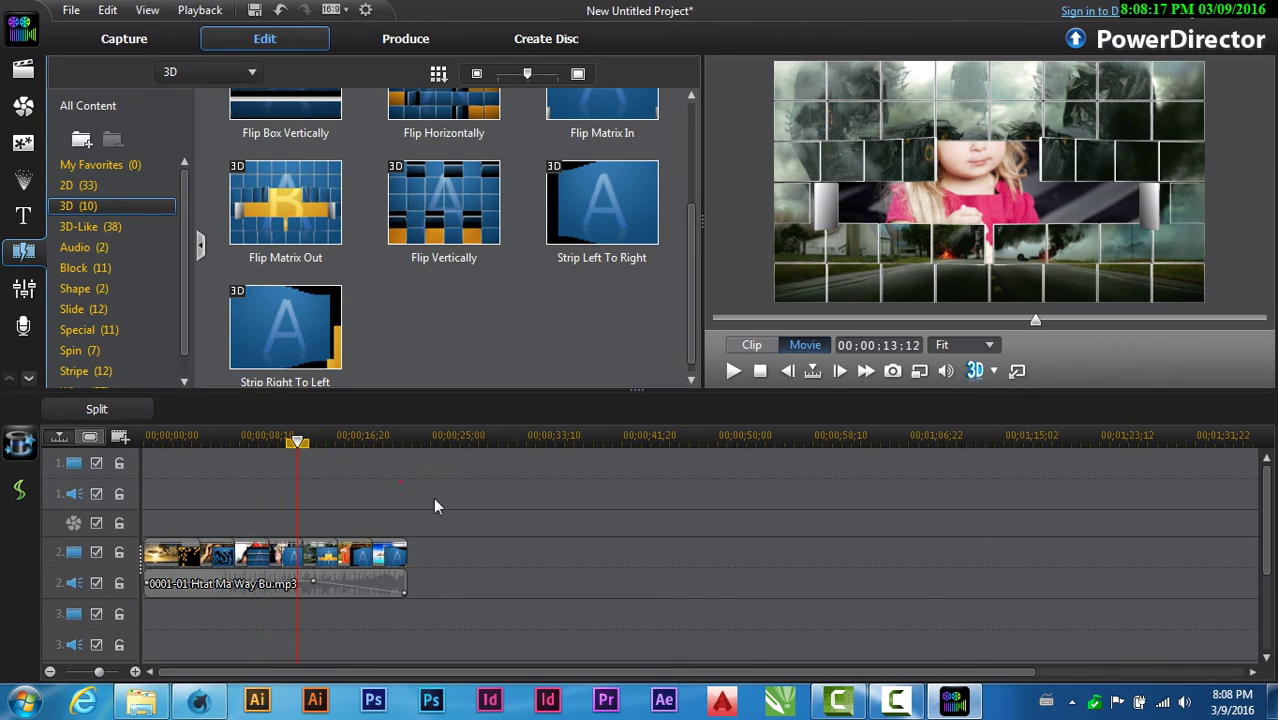
left_click(733, 371)
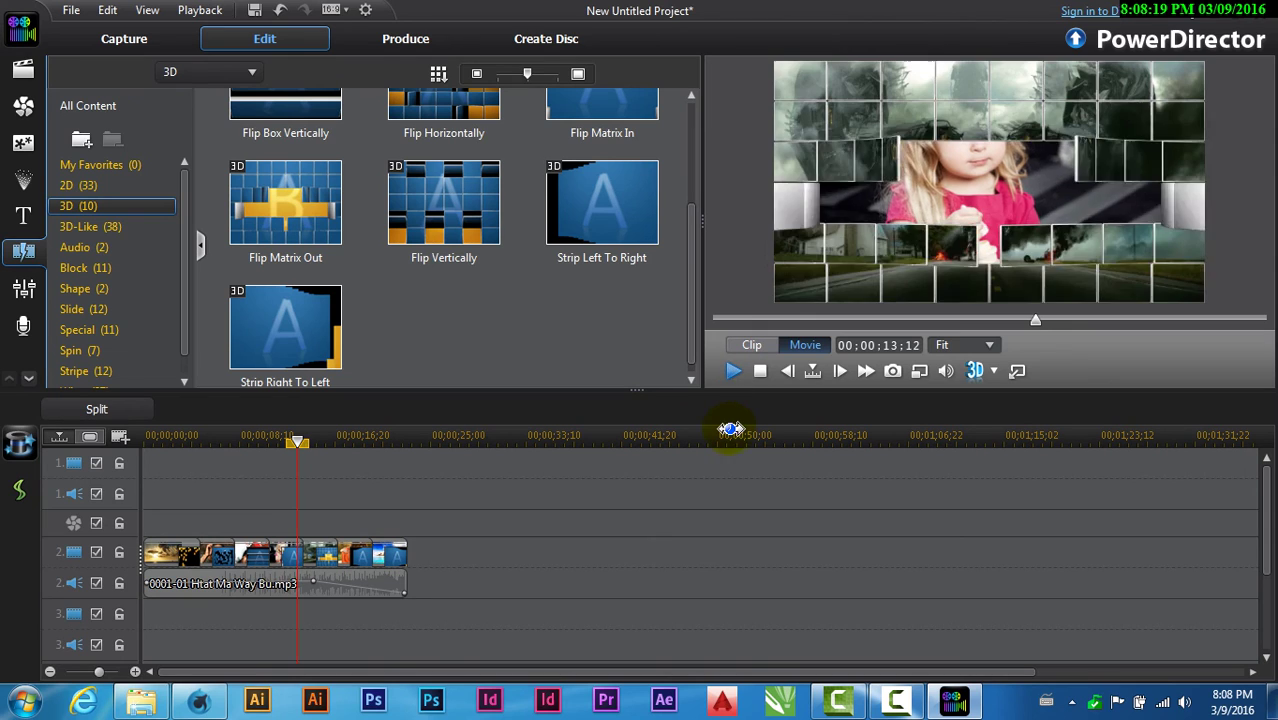